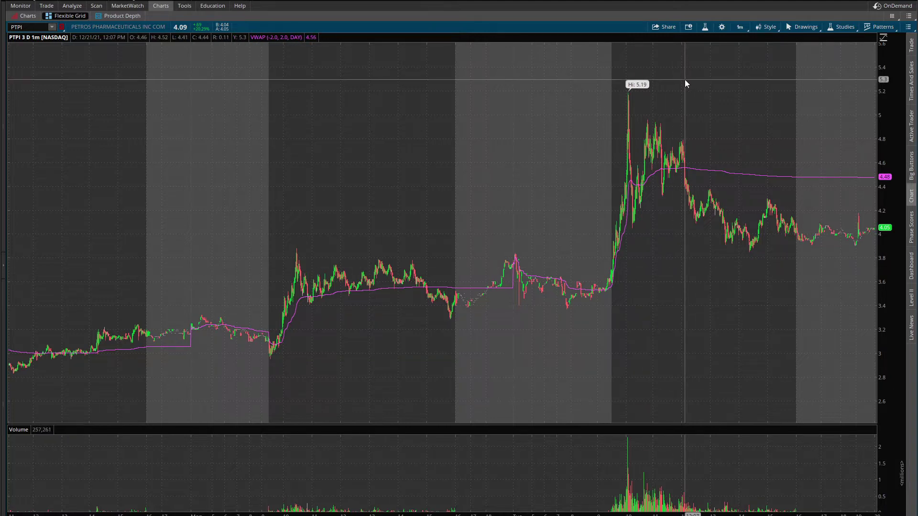
Step: Pin the quick-access toolbar holding the Trendline shortcut so it stays displayed above the chart
mouse_move(669, 33)
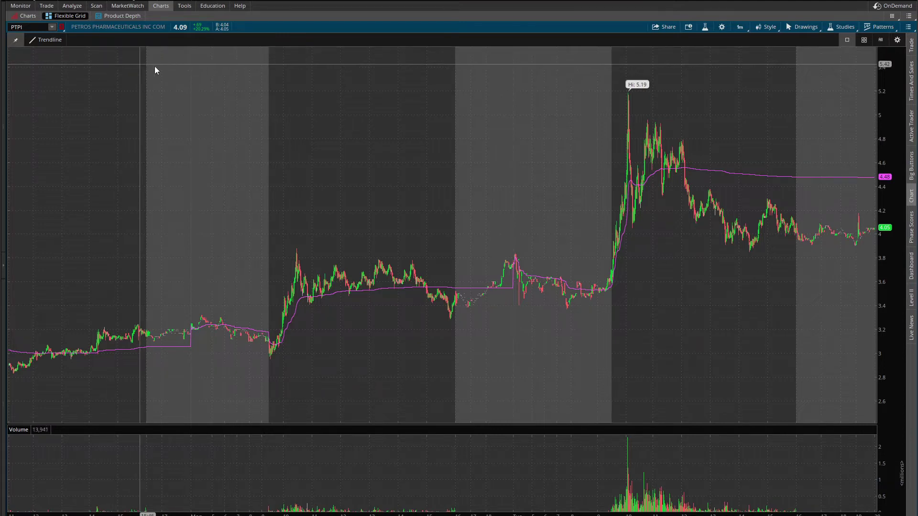
click(55, 41)
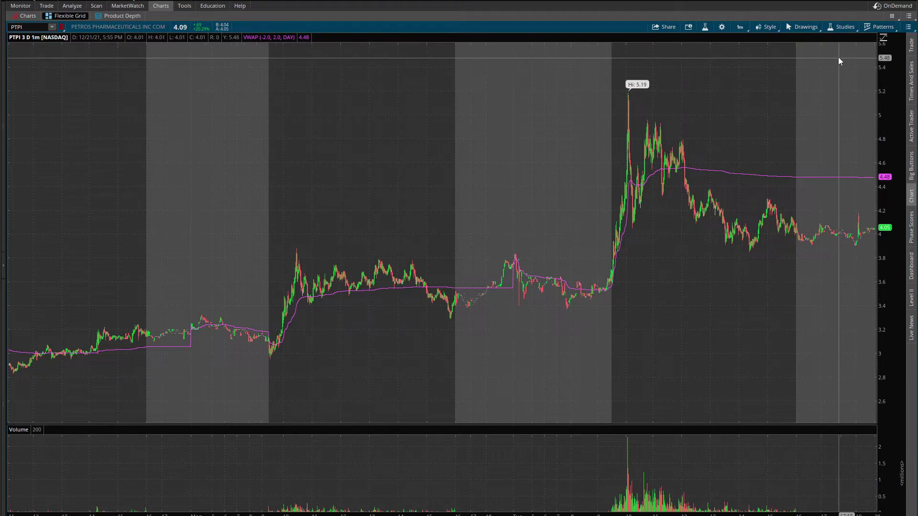
mouse_move(153, 42)
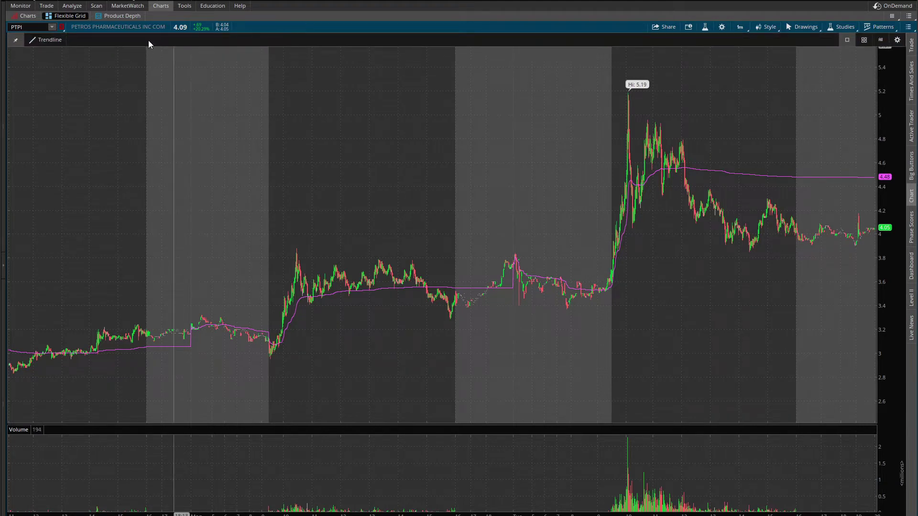
click(16, 40)
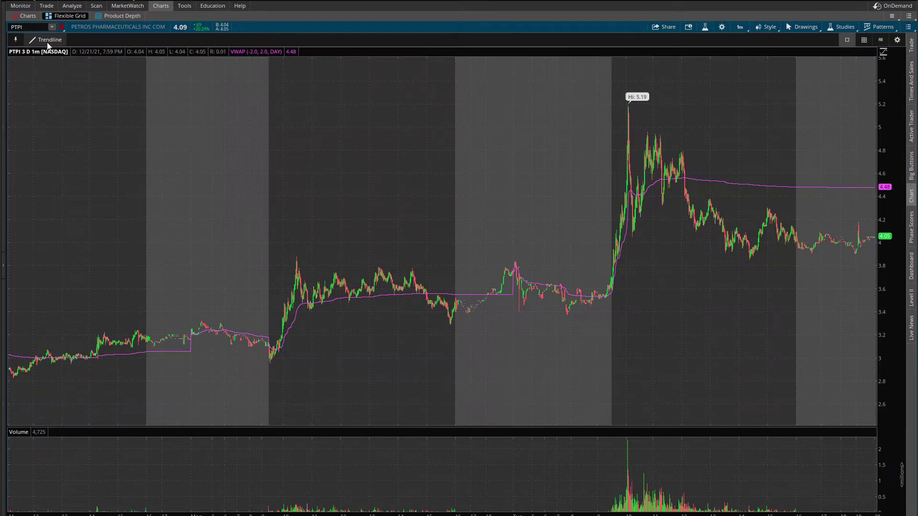
Step: Open the quick-access toolbar customization, view the kinds of buttons that can be added, and close it
click(898, 41)
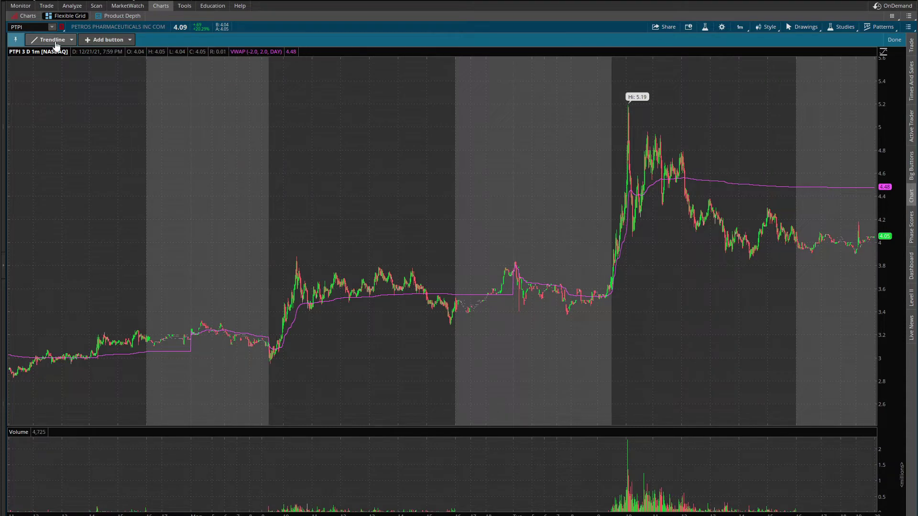
click(124, 42)
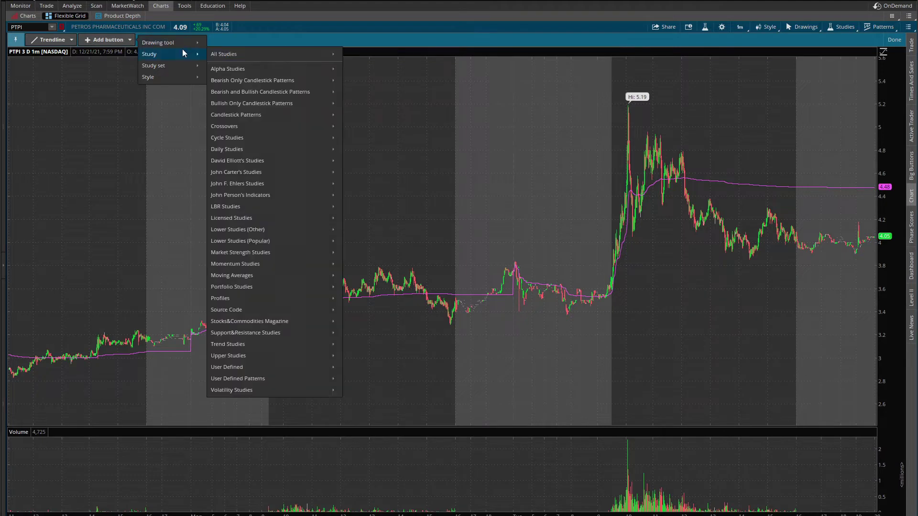
mouse_move(189, 43)
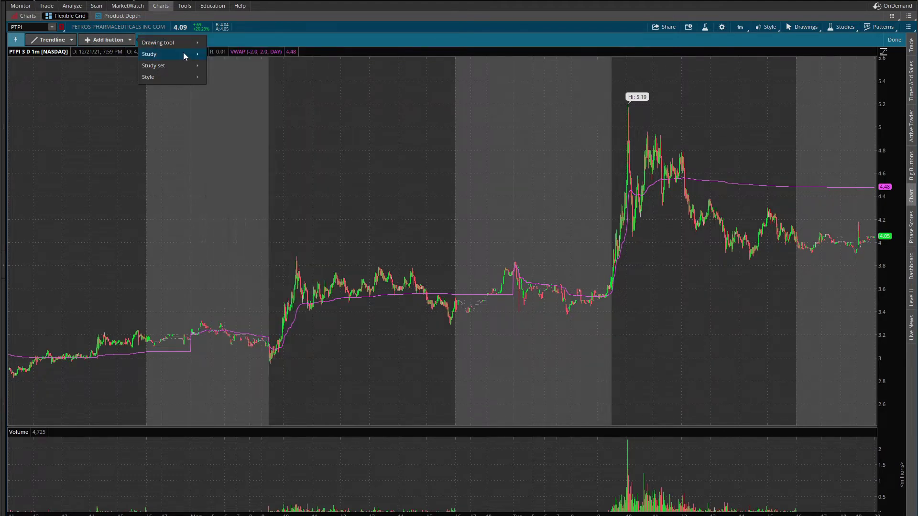
click(410, 119)
click(894, 40)
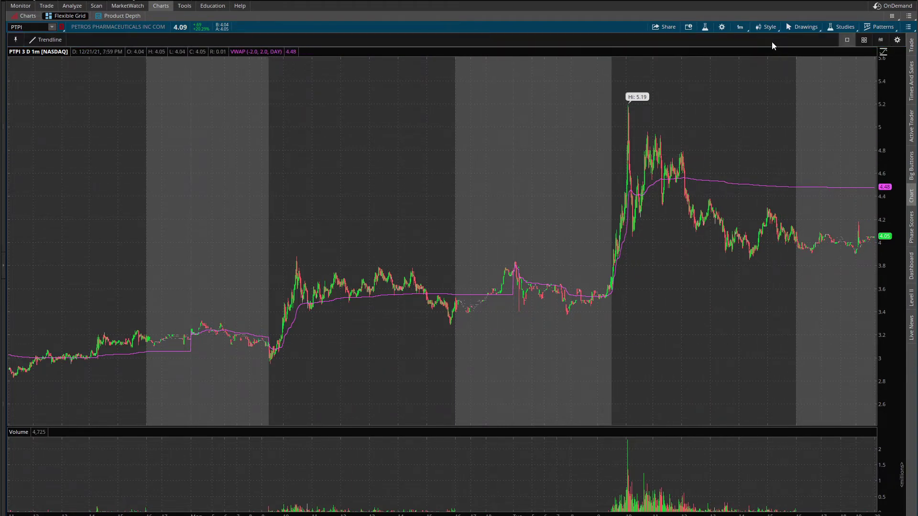
Step: Choose the 3 D : 1m time frame from the favorites for the PTPI chart
click(741, 26)
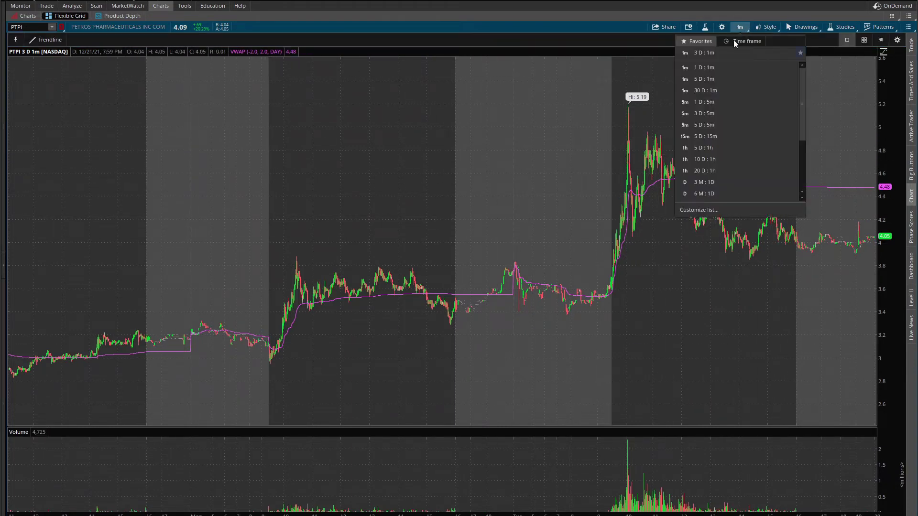
click(708, 57)
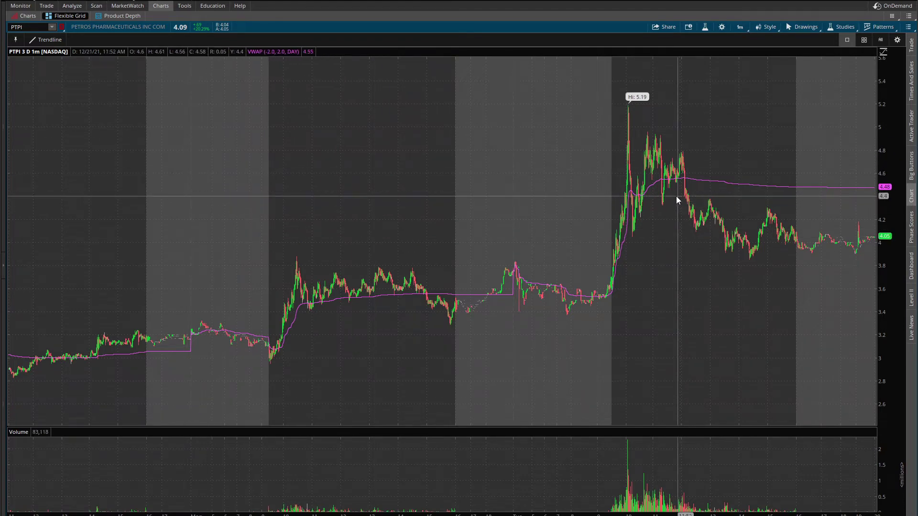
click(740, 28)
click(701, 53)
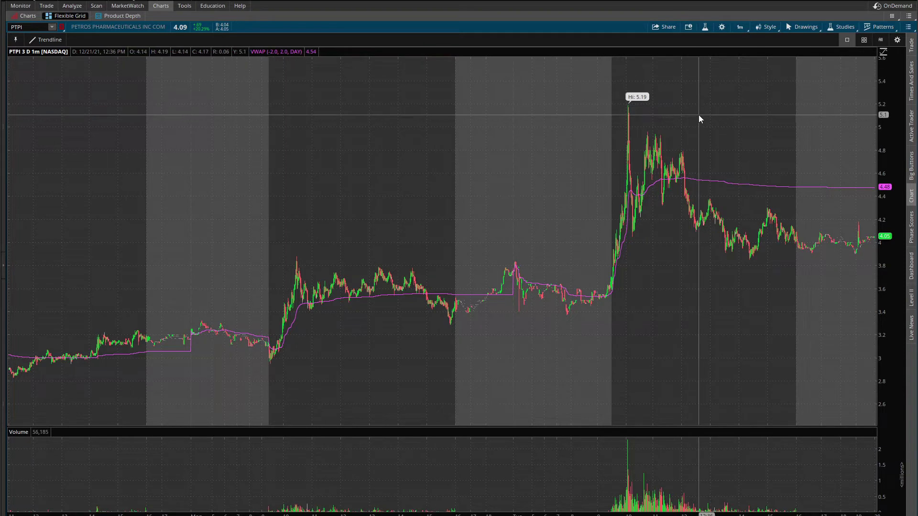
Step: Save the current chart style as V_3D_1m, including patterns and study set
click(773, 27)
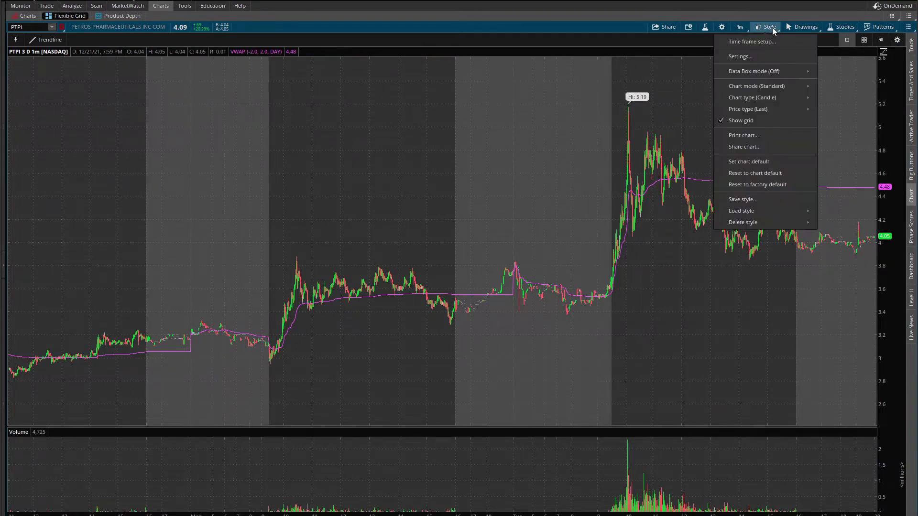
click(759, 199)
key(End)
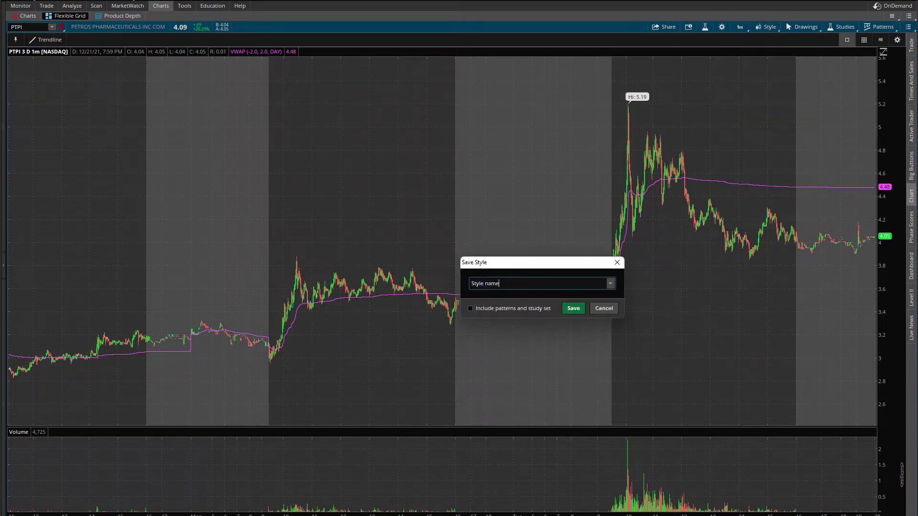
drag(499, 284, 463, 283)
text(V_3D_1m)
click(471, 310)
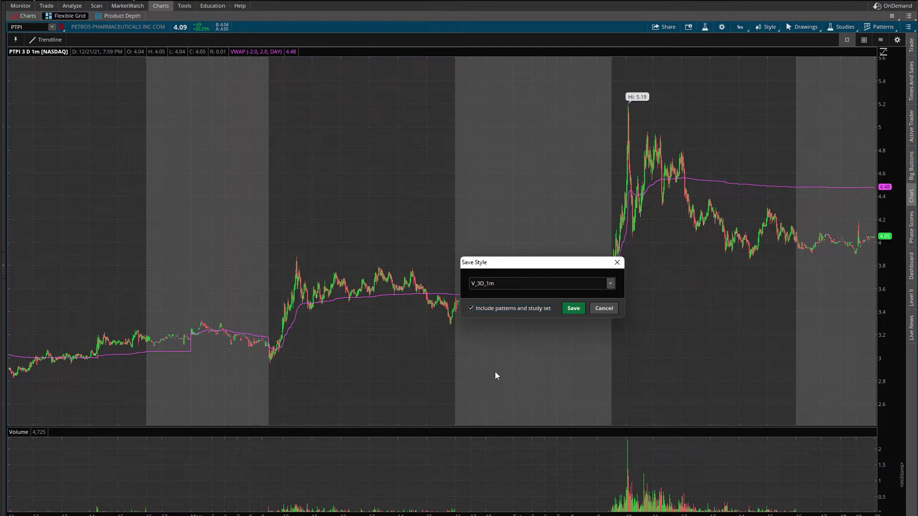
click(573, 308)
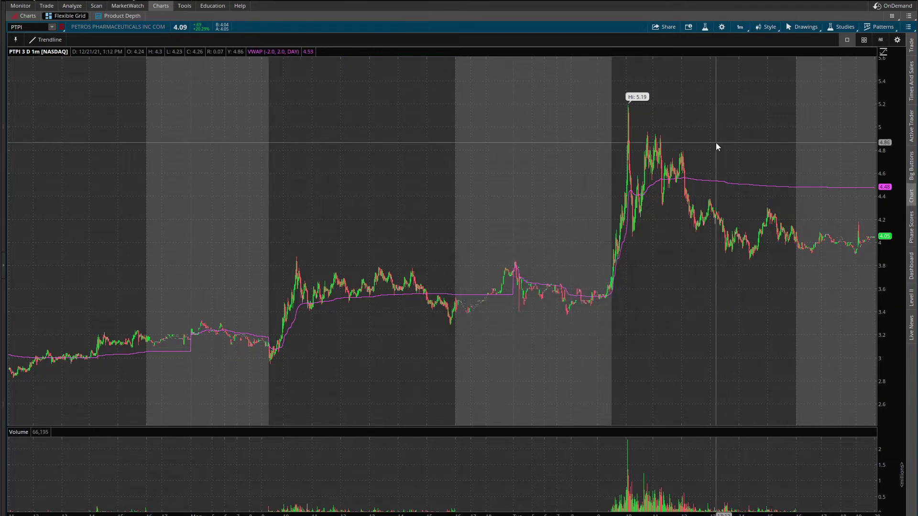
Step: Switch the chart to the 5 D : 5m time frame and save it as the style 5D_5m_A
click(741, 27)
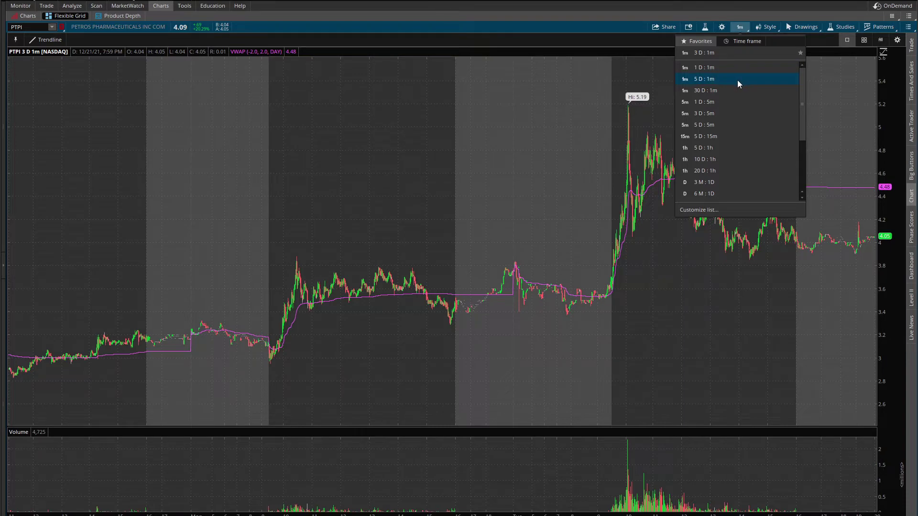
click(722, 124)
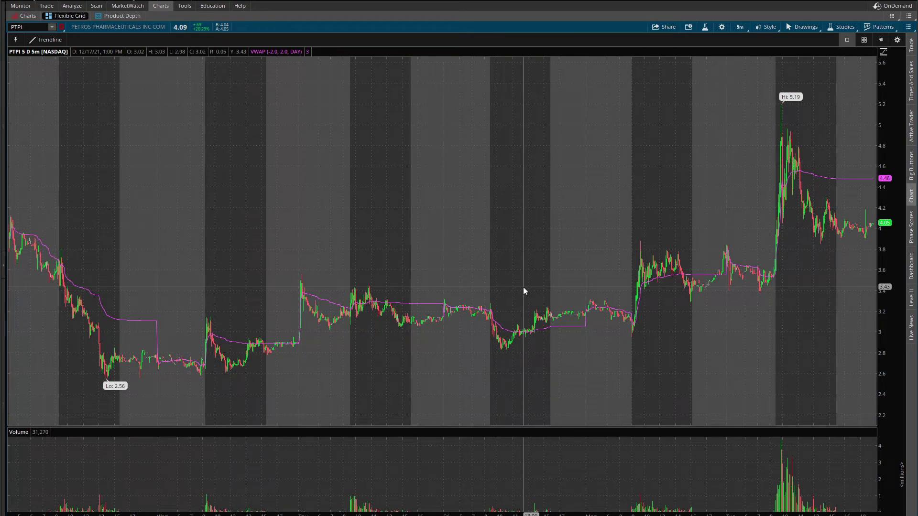
click(773, 31)
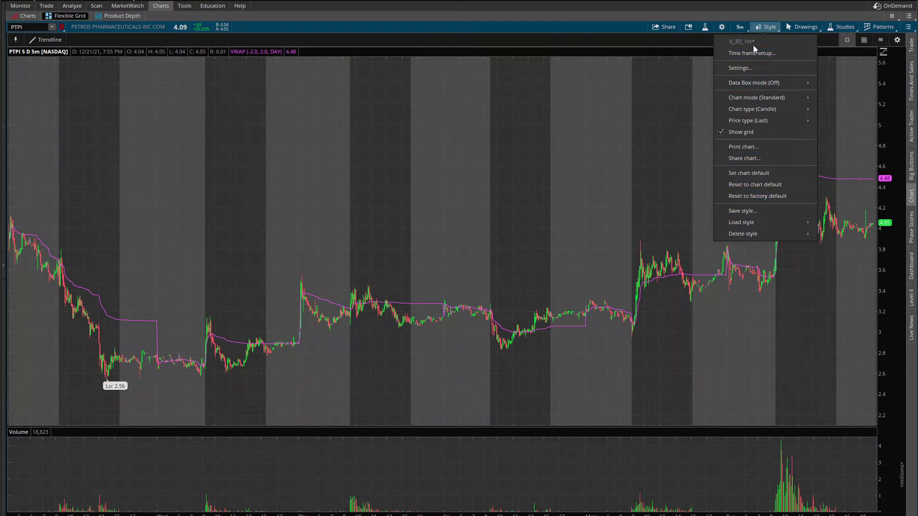
click(766, 28)
click(767, 27)
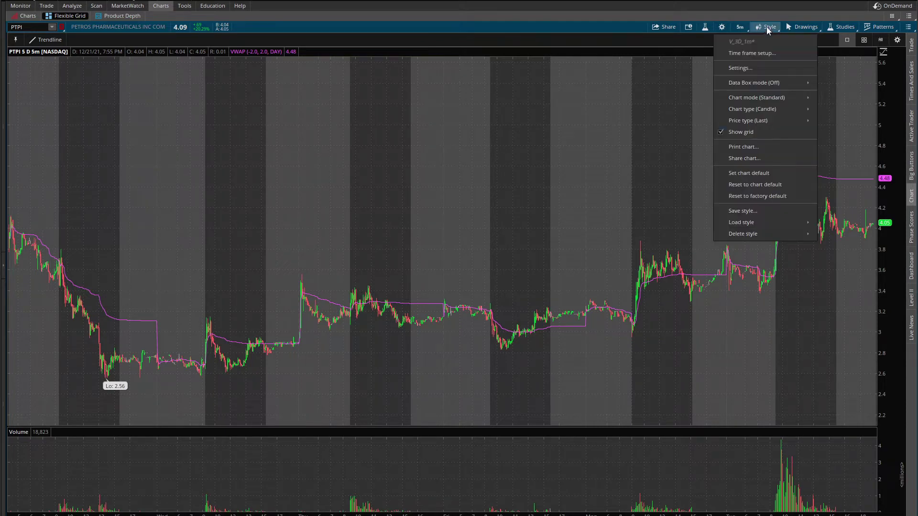
click(742, 213)
click(473, 283)
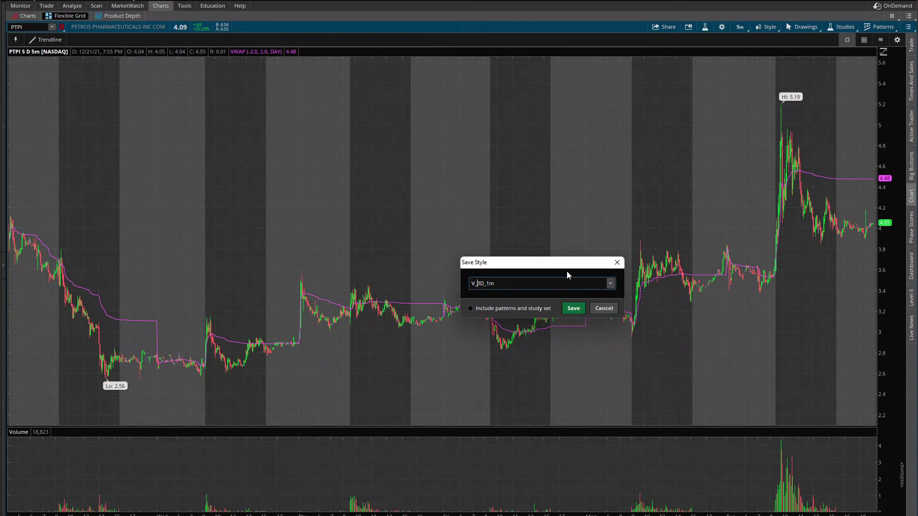
key(BackSpace)
key(Delete)
key(Delete)
text(5)
key(Delete)
text(5m_A)
click(578, 309)
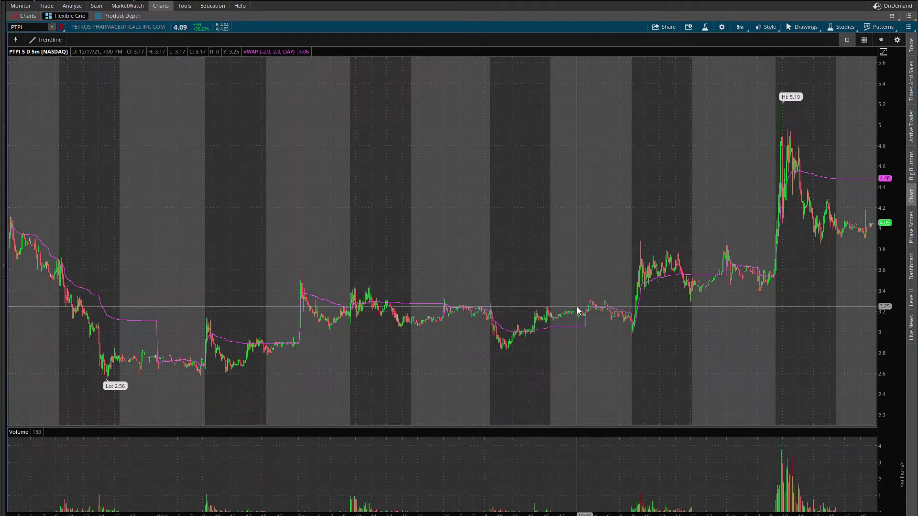
Step: Switch the chart to the 6 M : 1D time frame and save it as the style 6M_1D_A
click(742, 28)
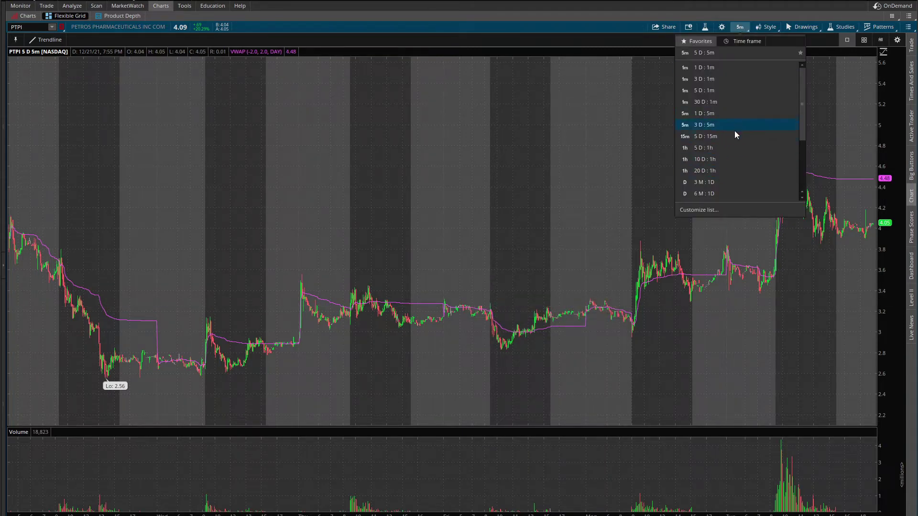
click(723, 195)
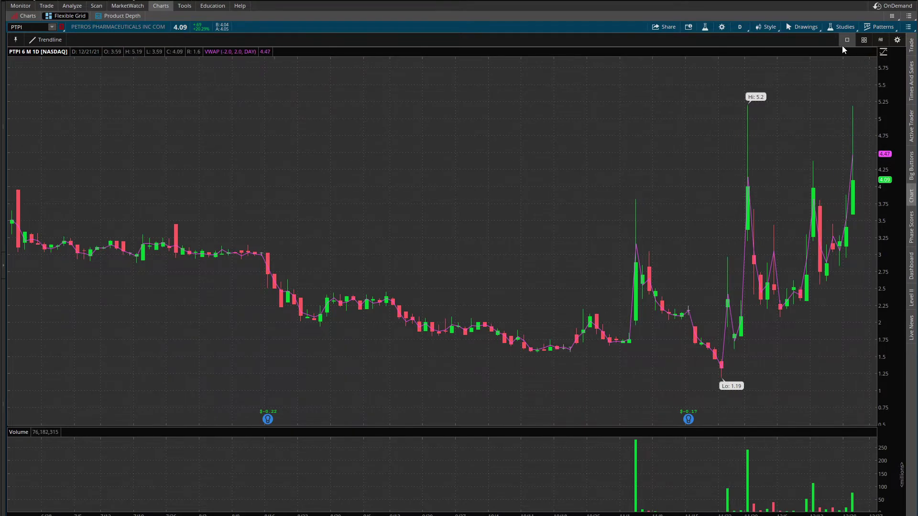
click(764, 28)
click(735, 212)
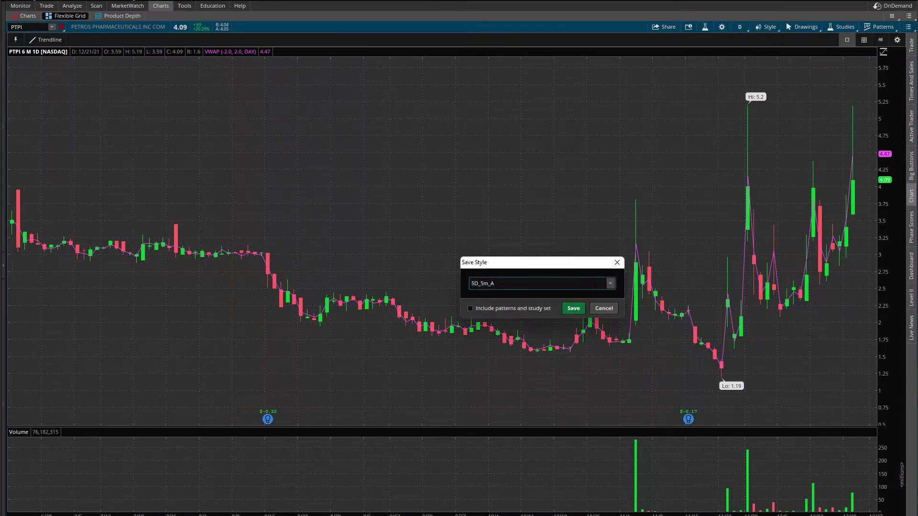
key(BackSpace)
key(BackSpace)
text(6M)
key(Delete)
key(Delete)
key(Delete)
text(1D)
click(570, 311)
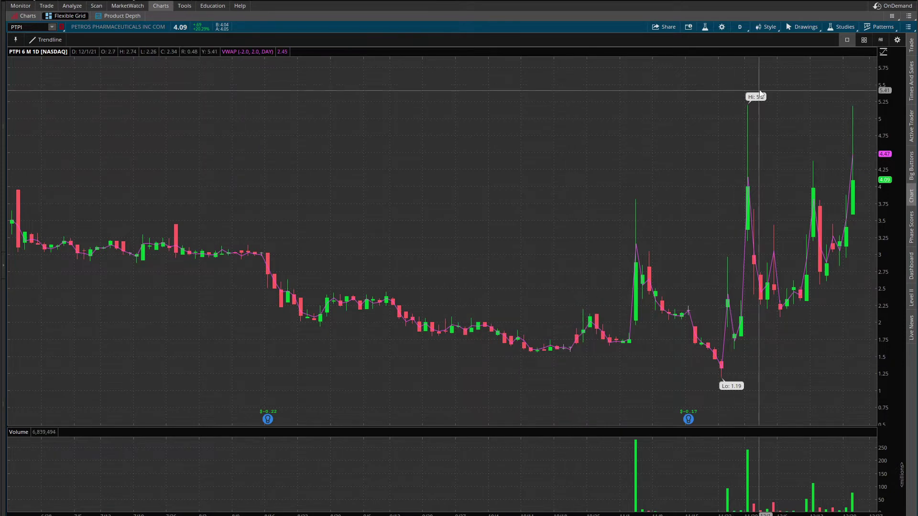
Step: Load the saved style 5D_5m_All_ST onto the chart
click(770, 28)
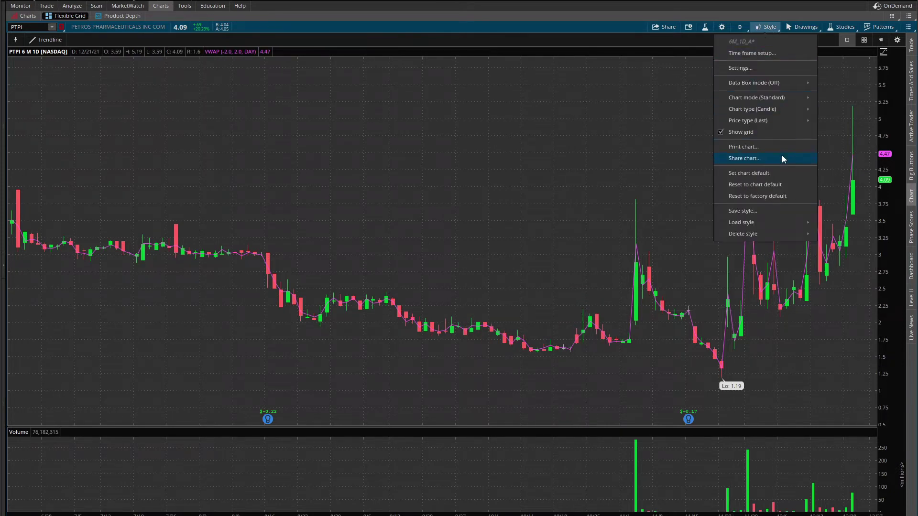
mouse_move(788, 224)
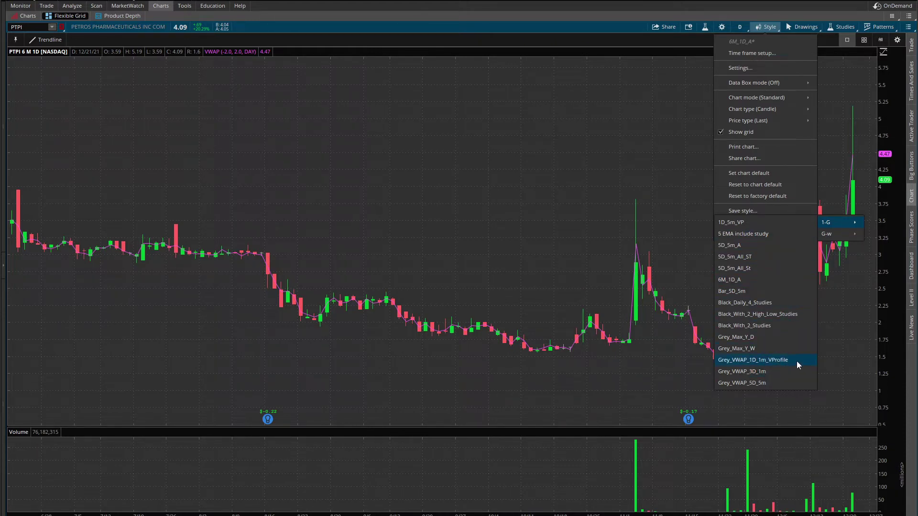
click(755, 259)
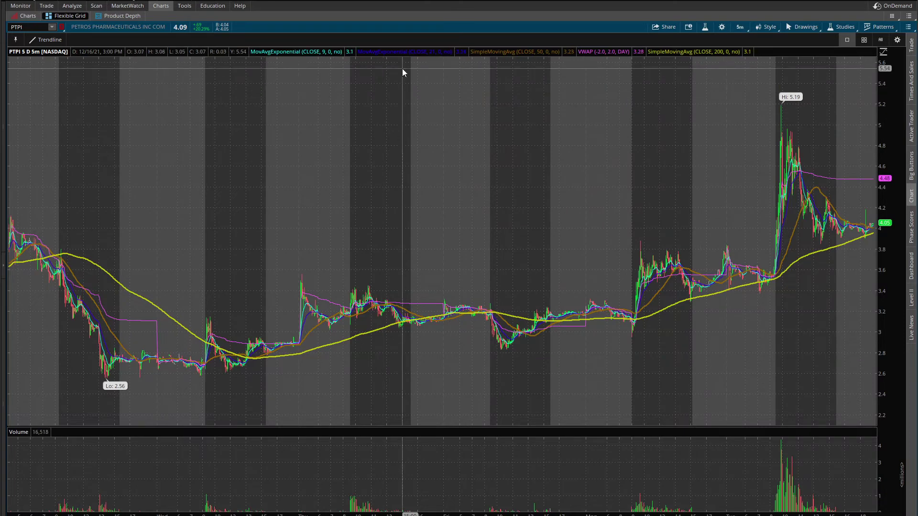
mouse_move(404, 57)
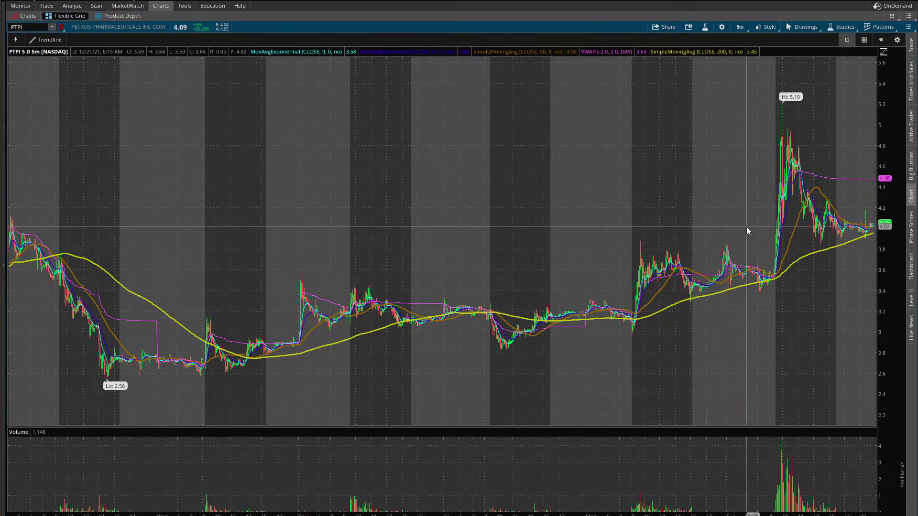
Step: Save the loaded chart style under the name v_st_5D_5m_All_ST, including patterns and study set
click(771, 26)
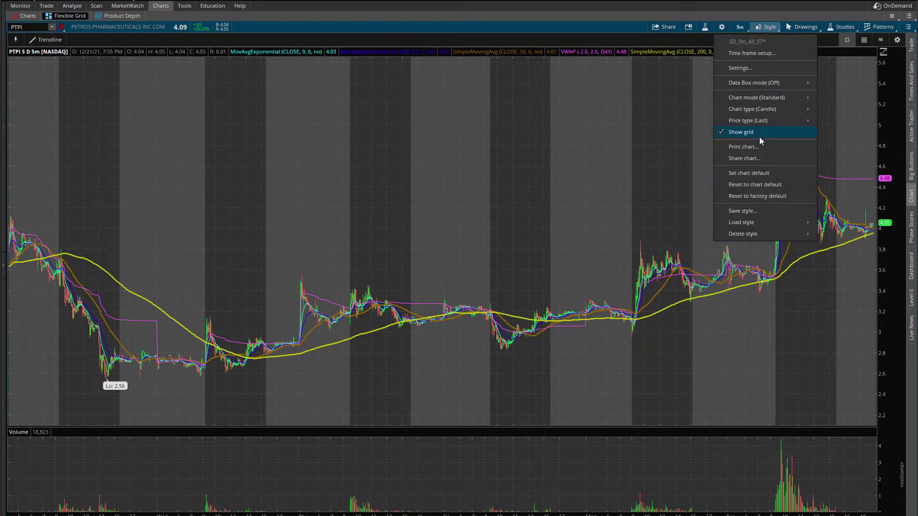
click(744, 214)
click(473, 284)
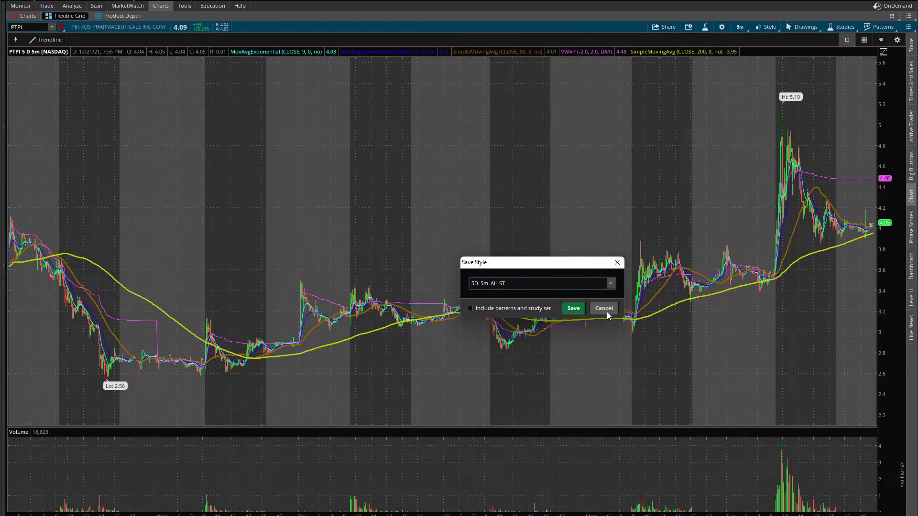
text(v_st_)
key(Right)
key(Right)
key(Right)
click(506, 308)
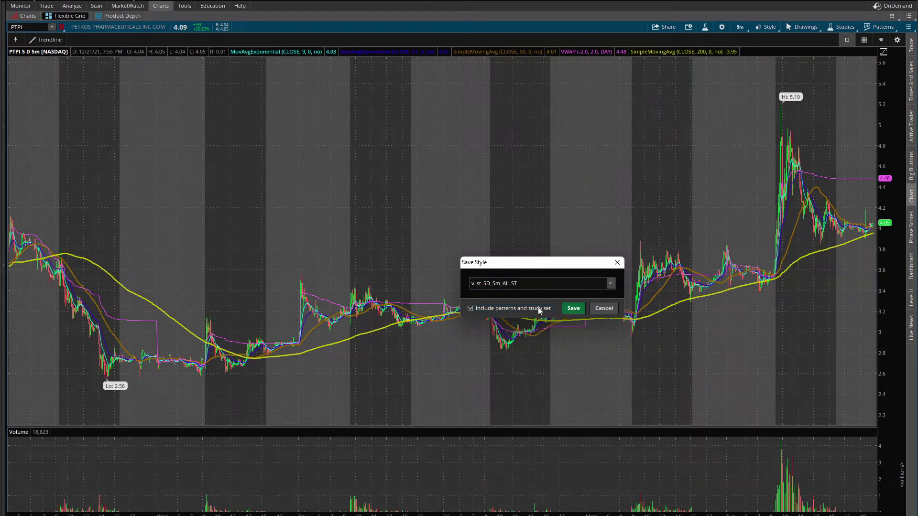
click(573, 309)
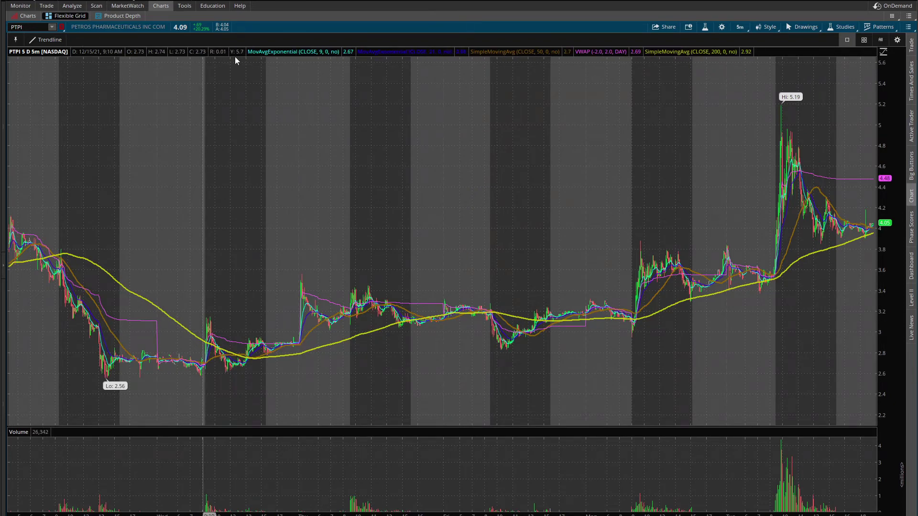
Step: Start customizing the chart's quick-access toolbar and add the saved style V_3D_1m to it
click(897, 40)
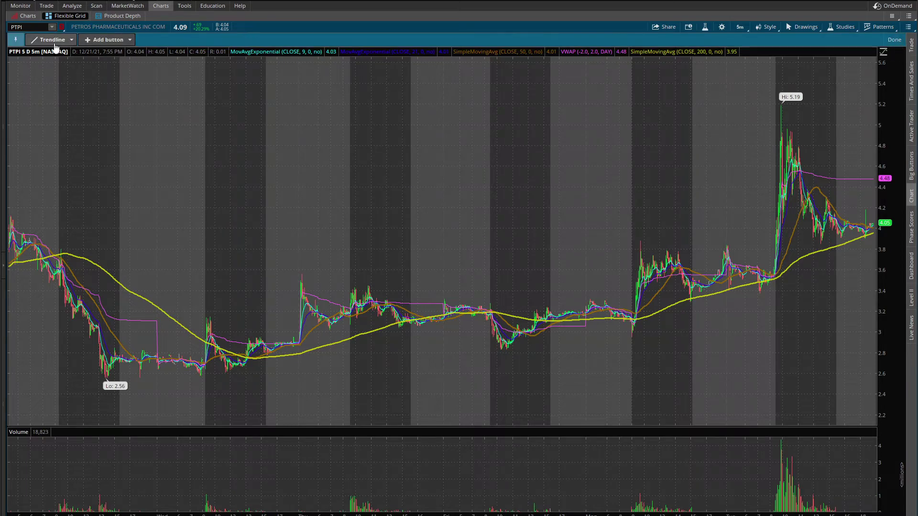
click(103, 40)
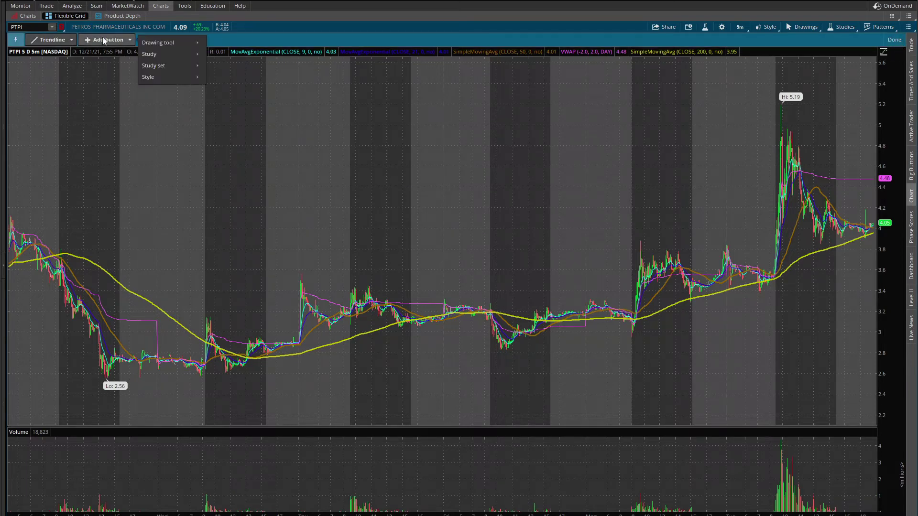
mouse_move(172, 51)
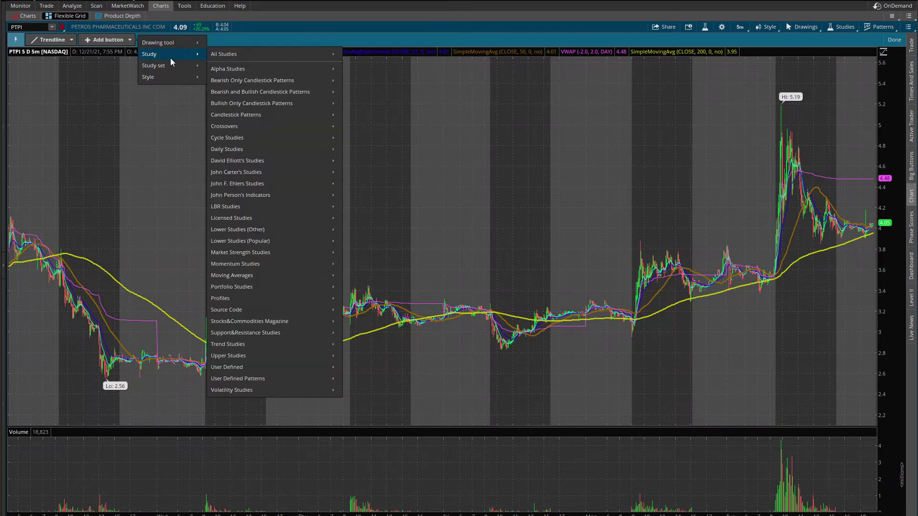
mouse_move(172, 76)
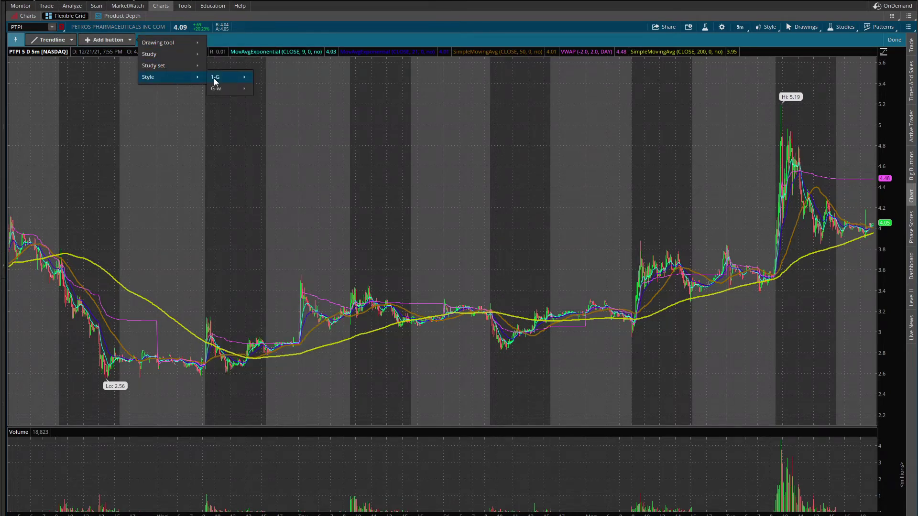
mouse_move(217, 80)
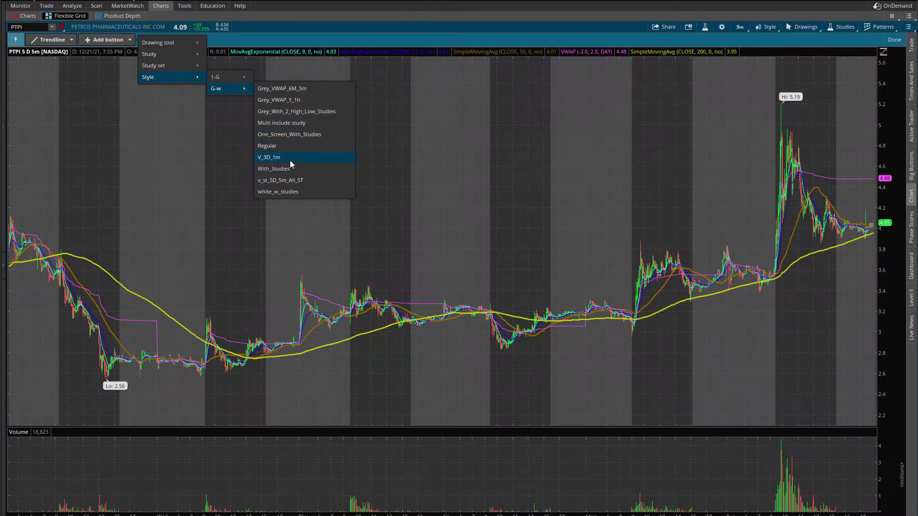
click(290, 159)
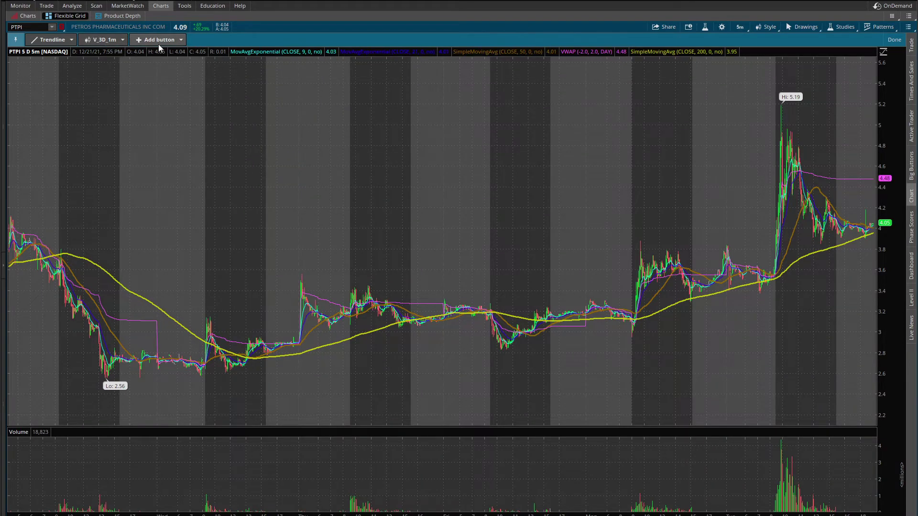
Step: Add the saved style v_st_5D_5m_All_ST to the chart's quick-access toolbar
click(181, 41)
mouse_move(245, 78)
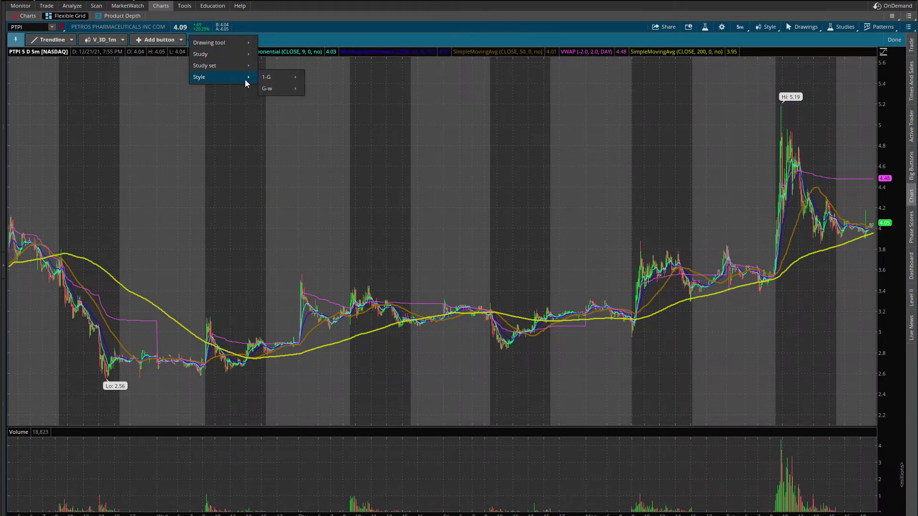
mouse_move(295, 93)
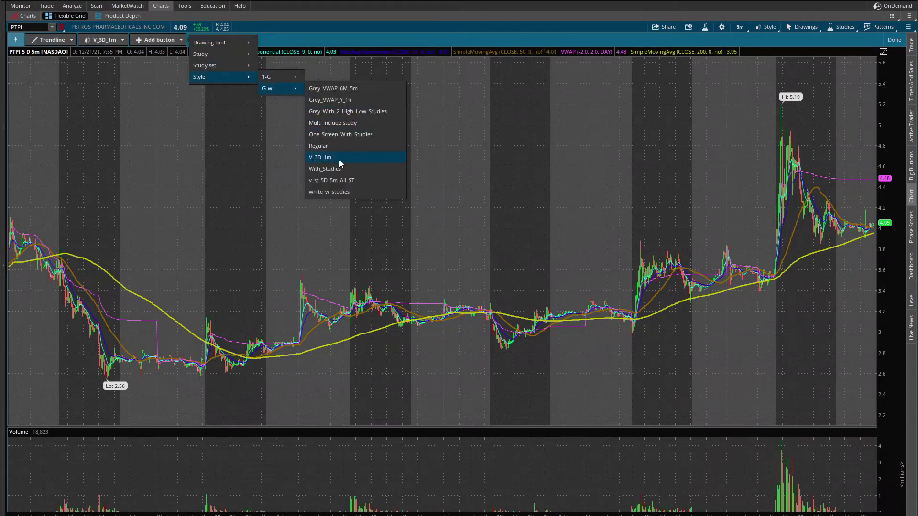
click(354, 180)
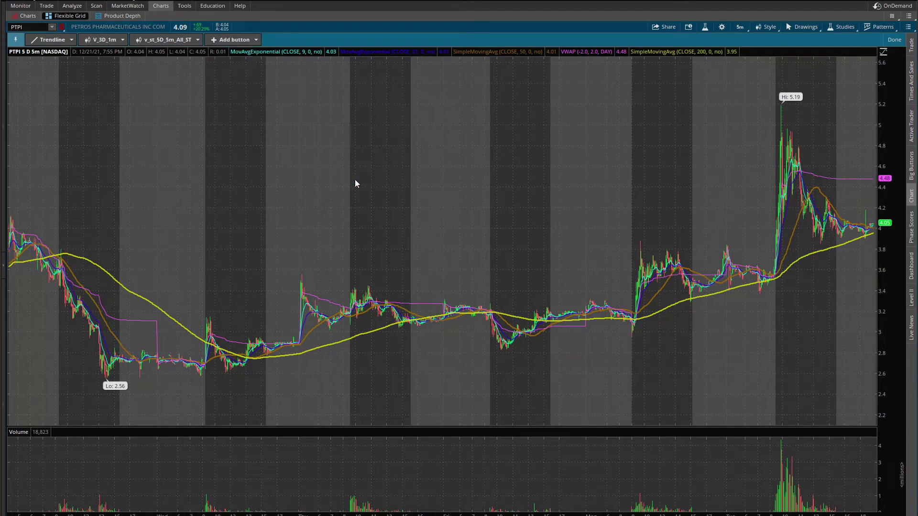
Step: Add the saved style 5D_5m_A to the chart's quick-access toolbar
click(251, 39)
mouse_move(309, 76)
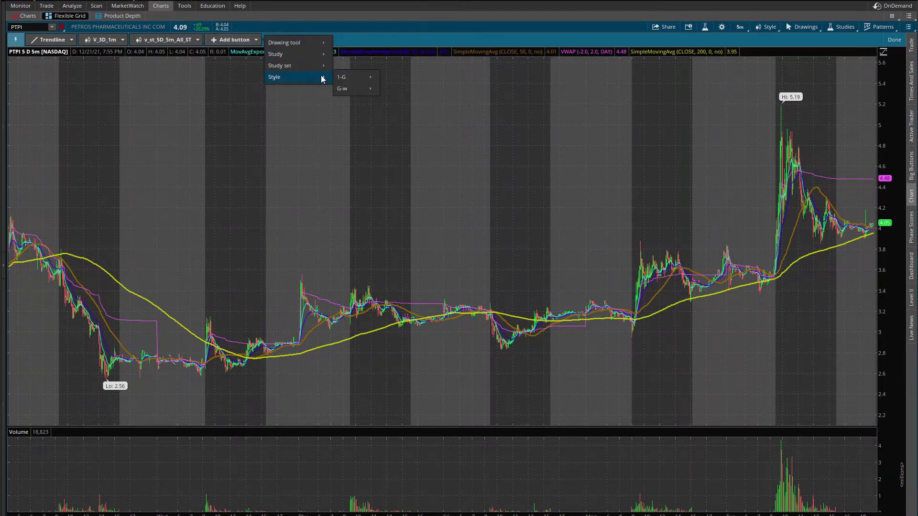
mouse_move(354, 95)
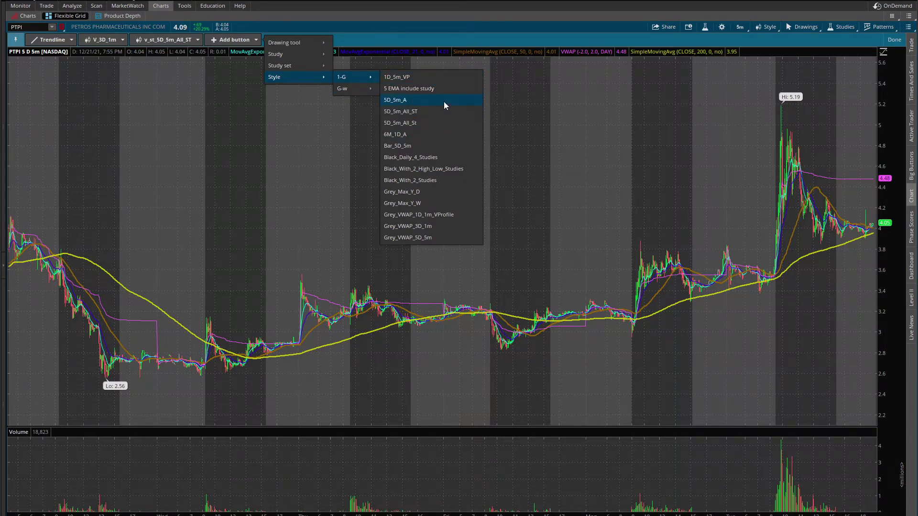
click(443, 101)
Step: Add the study set VWAP&MAvg to the quick-access toolbar and finish customizing it
click(294, 41)
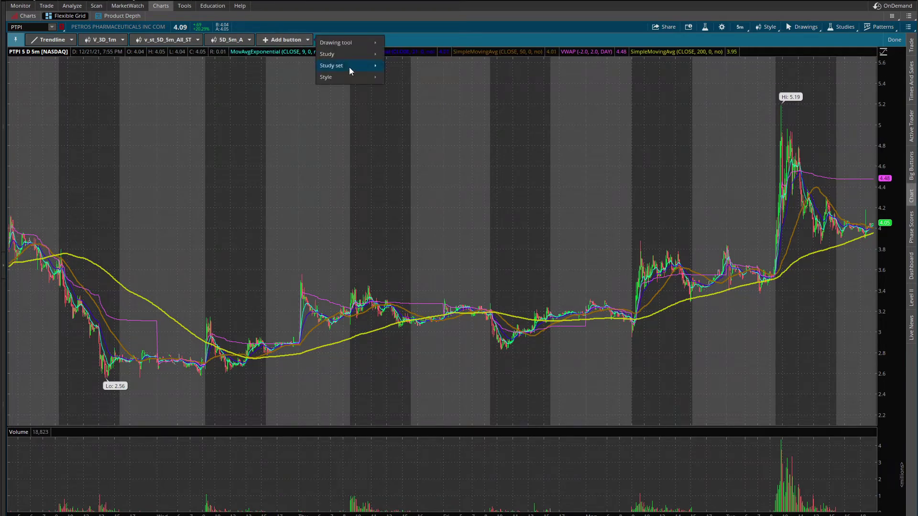
click(239, 94)
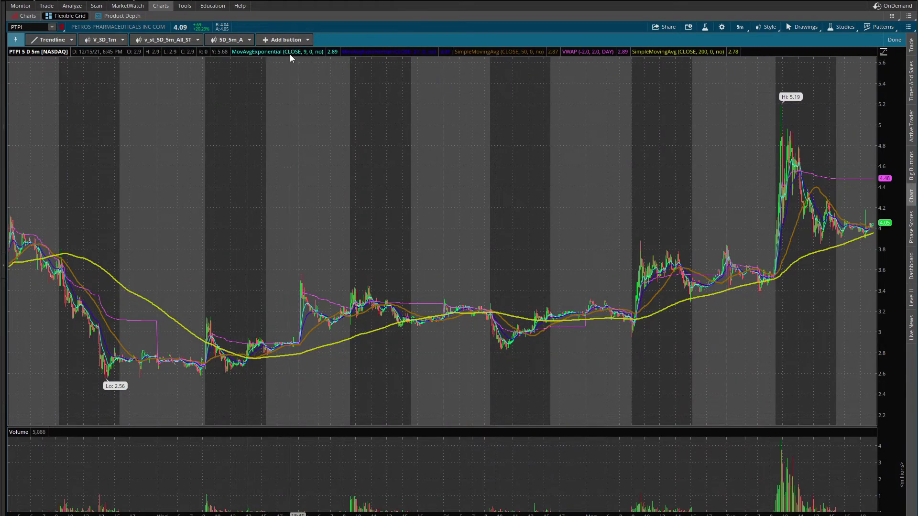
click(298, 37)
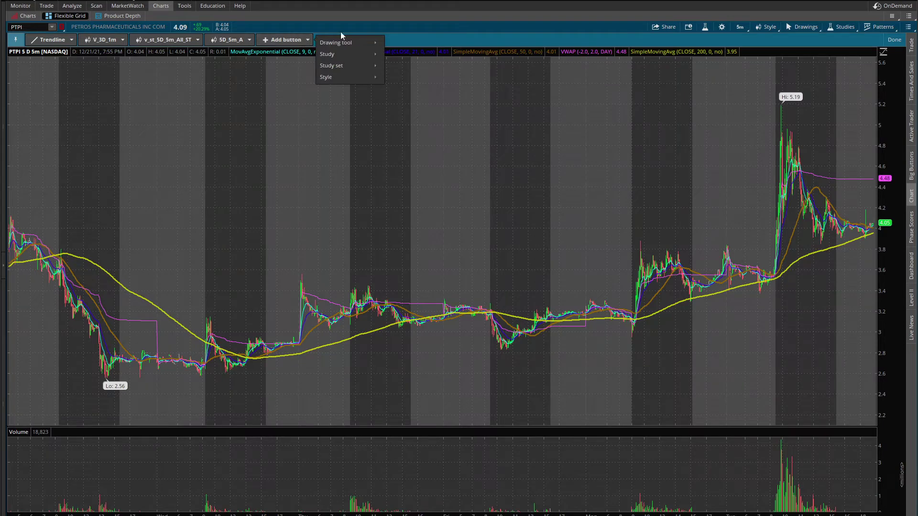
mouse_move(354, 43)
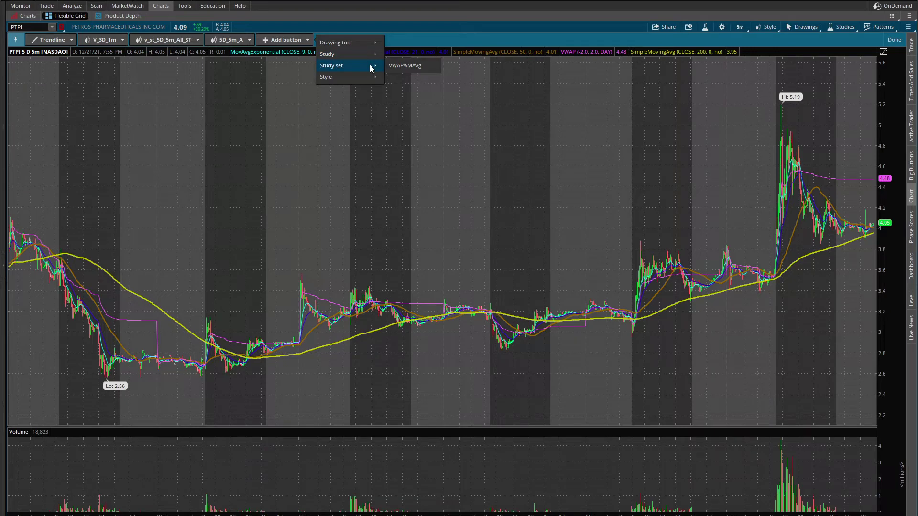
click(417, 67)
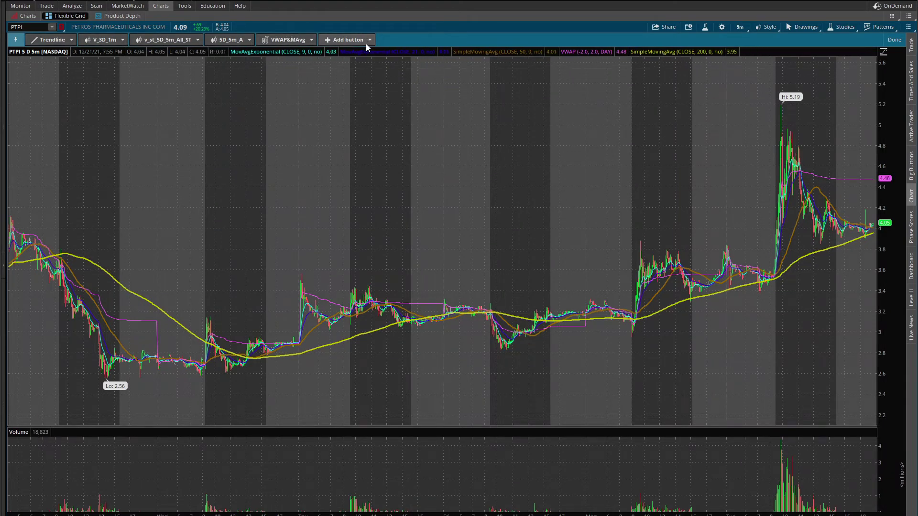
click(892, 42)
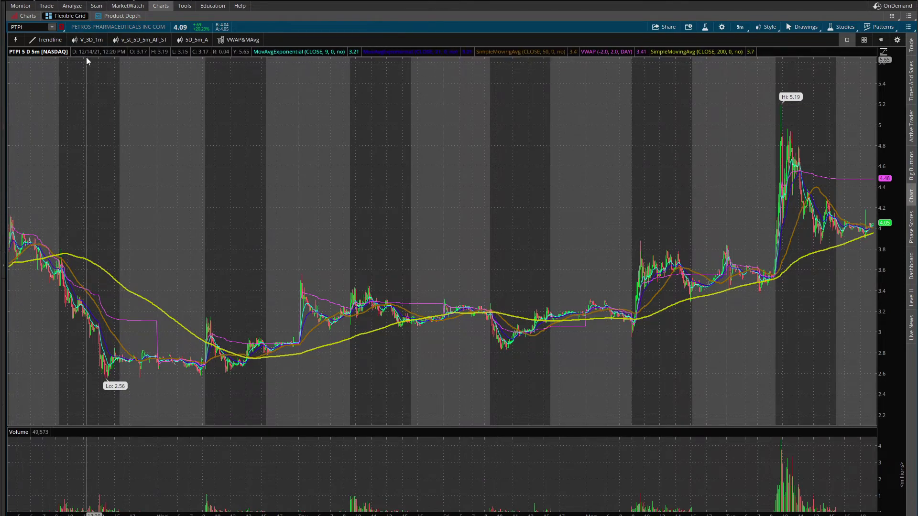
Step: Switch the chart to the favorite time frame 10 D : 1h
click(741, 27)
click(721, 163)
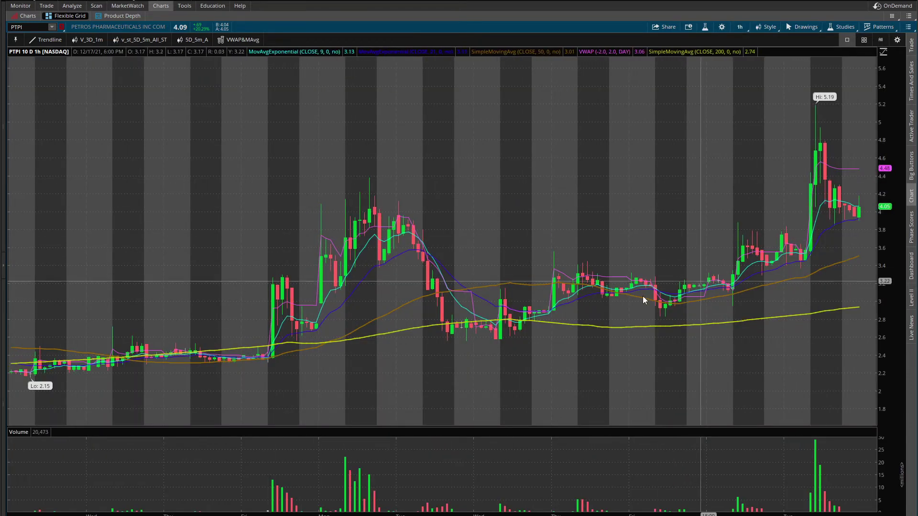
click(739, 29)
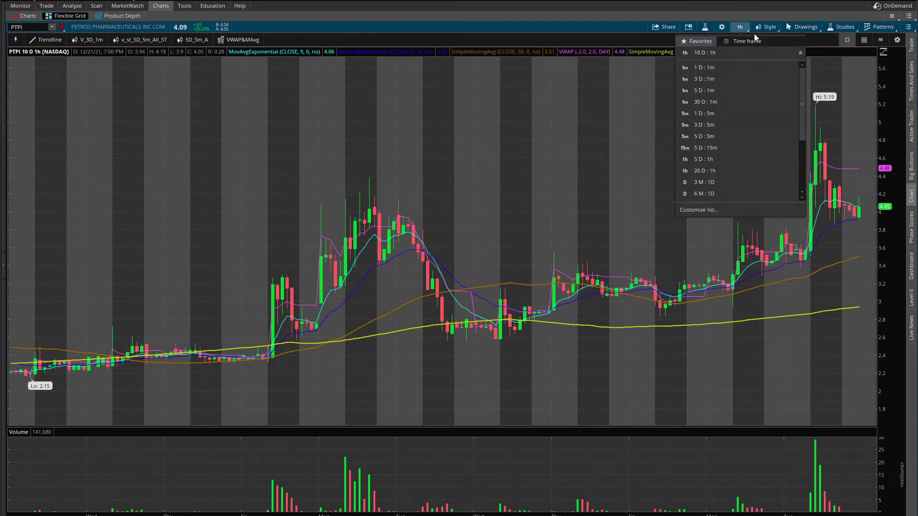
click(584, 123)
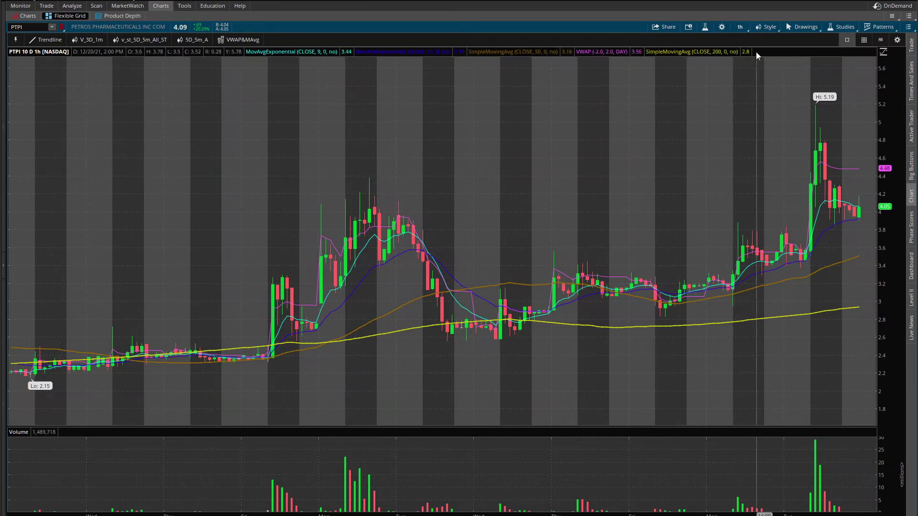
click(740, 27)
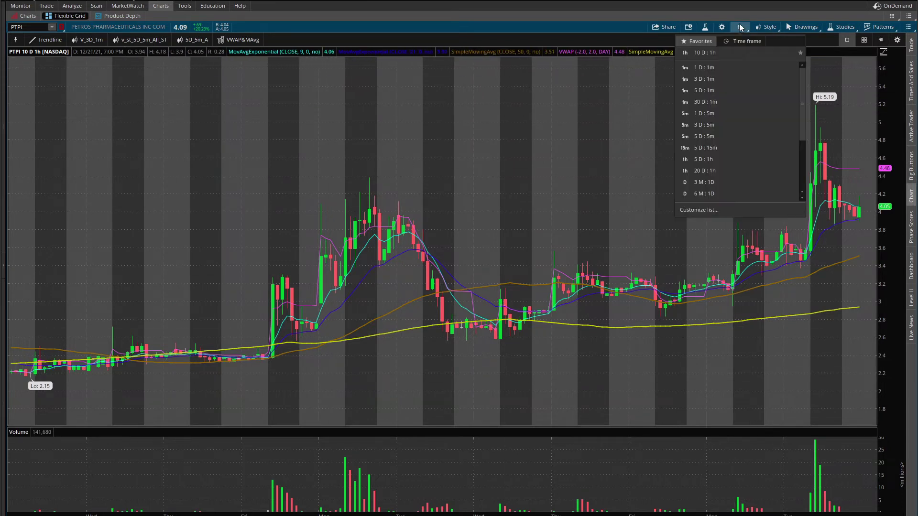
click(720, 52)
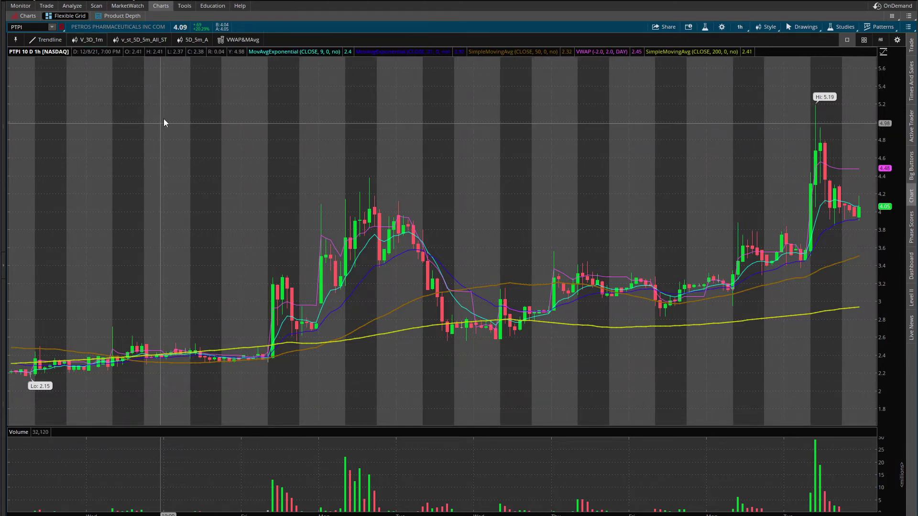
Step: Try out the quick-access styles on the chart in turn: V_3D_1m, 5D_5m_A and v_st_5D_5m_All_ST
click(97, 40)
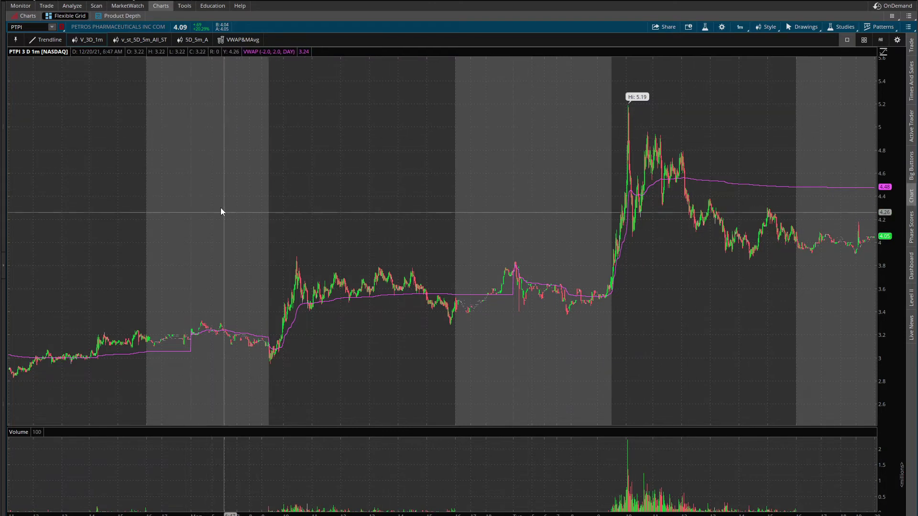
click(192, 41)
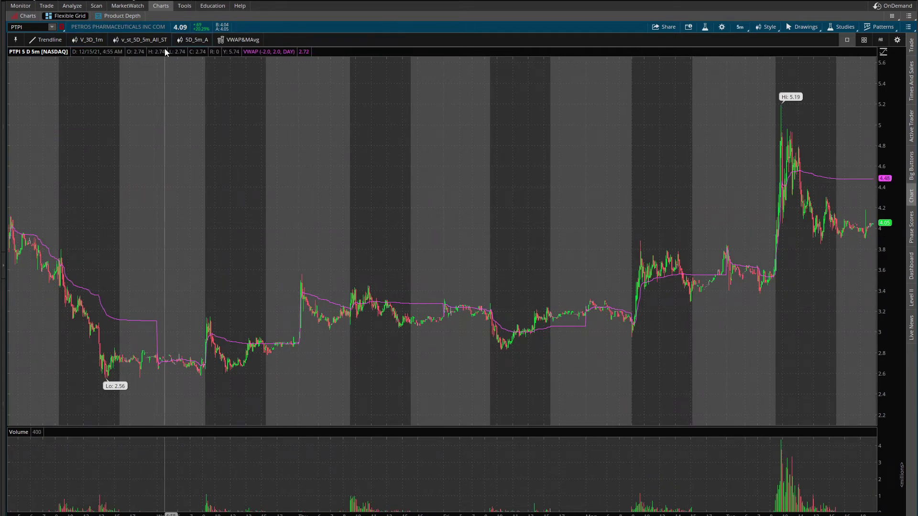
click(142, 40)
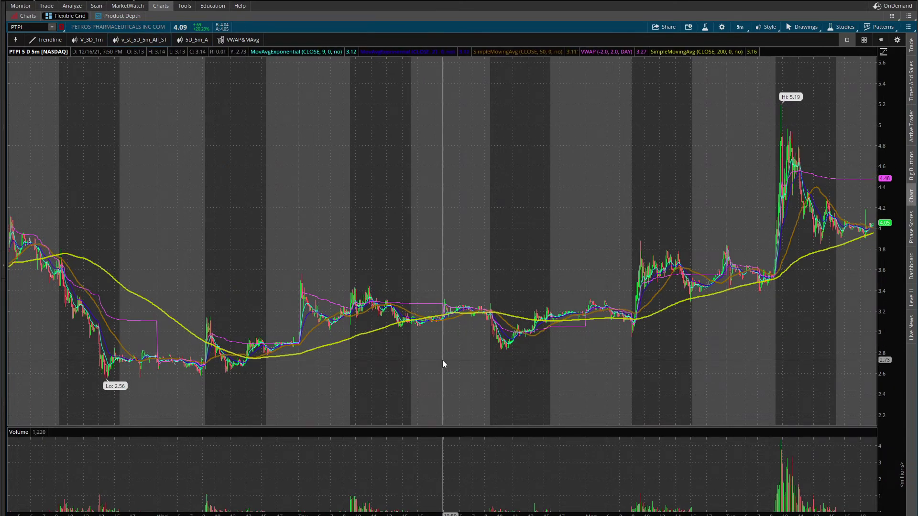
Step: Switch the chart to the 6 M : 1D time frame and apply the quick-access study set VWAP&MAvg
click(740, 28)
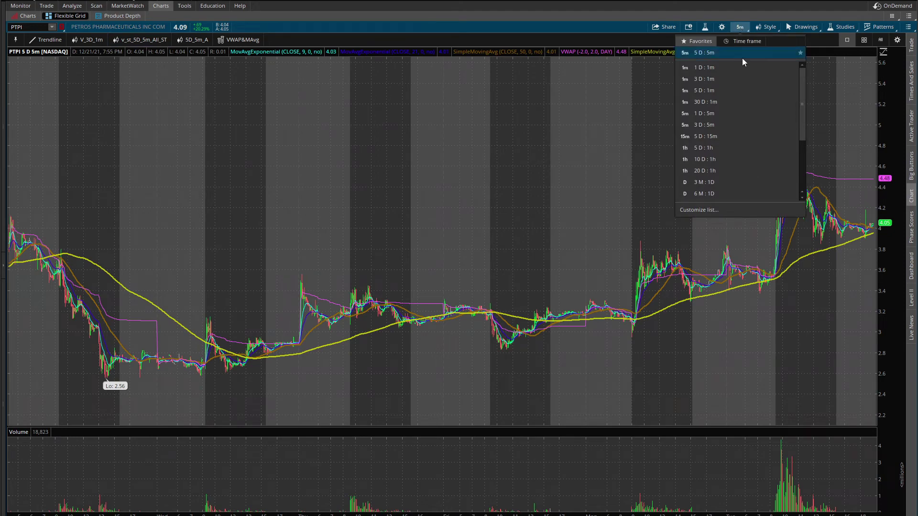
click(719, 193)
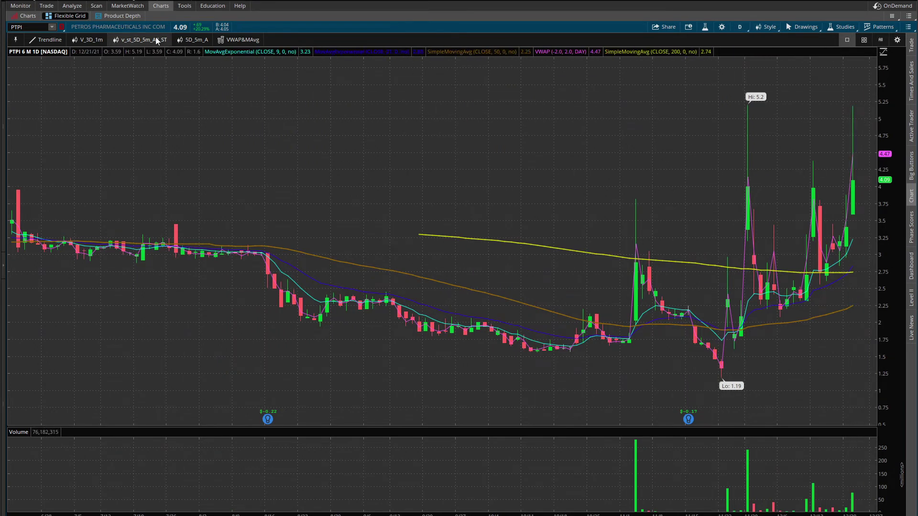
click(239, 41)
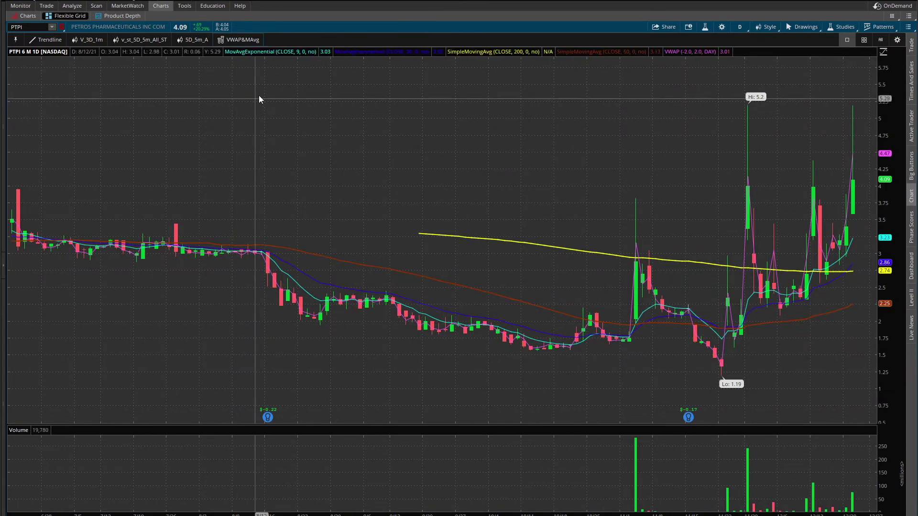
Step: Switch the chart to the 1 D : 1m time frame and return it to 5 D : 5m with the quick-access style 5D_5m_A
click(741, 27)
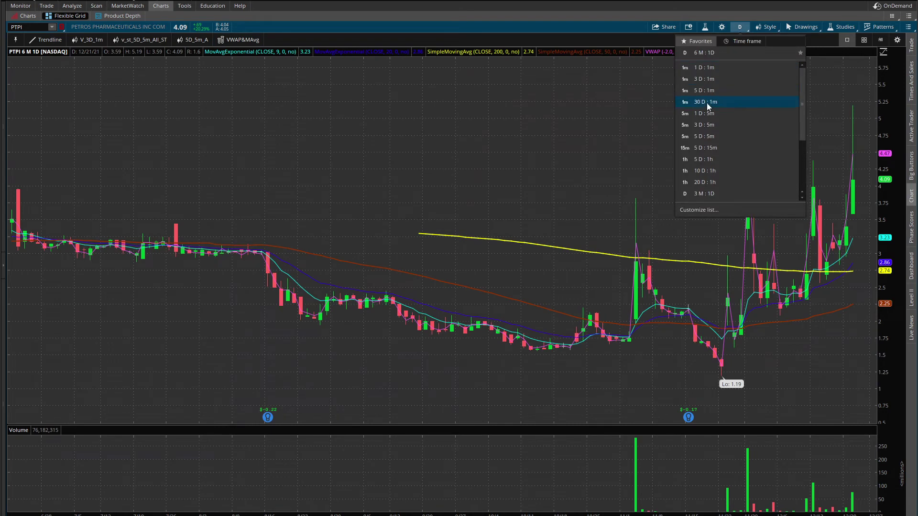
click(708, 68)
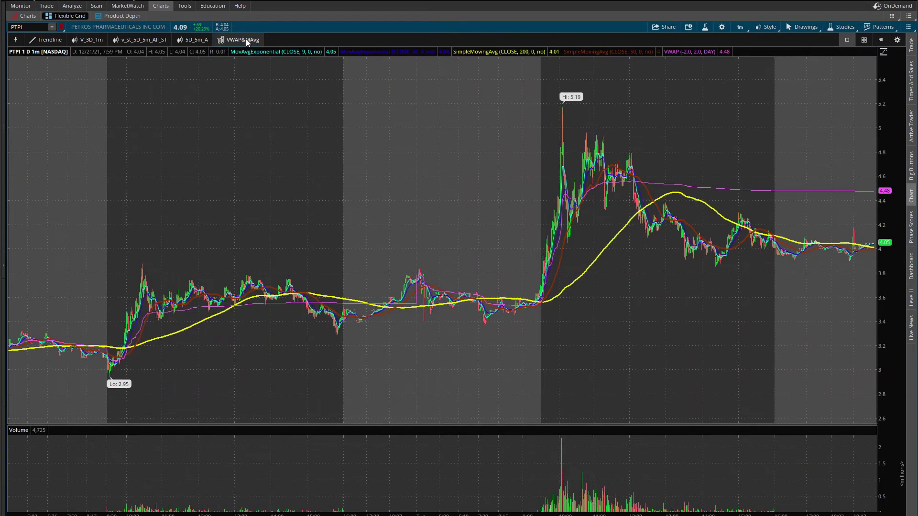
click(190, 40)
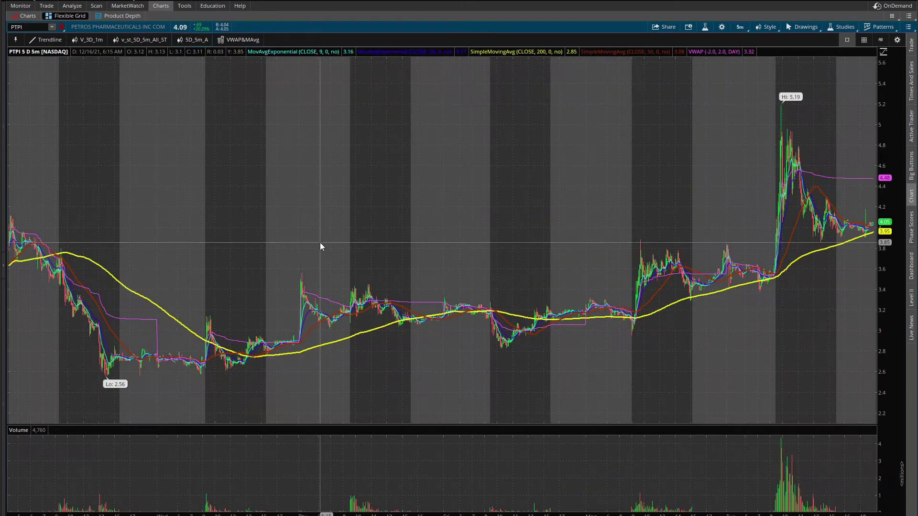
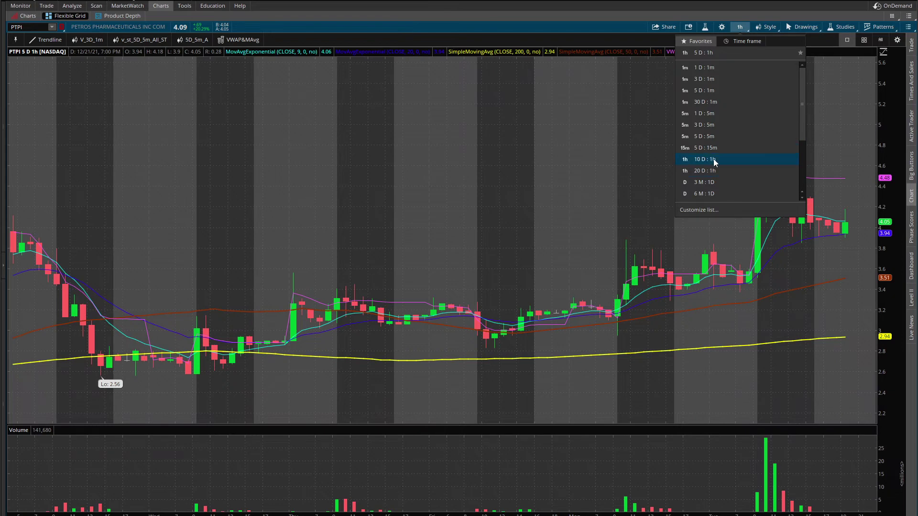
Step: Set the time frame to 10 D : 1h and reapply the quick-access style 5D_5m_A to the chart
click(714, 159)
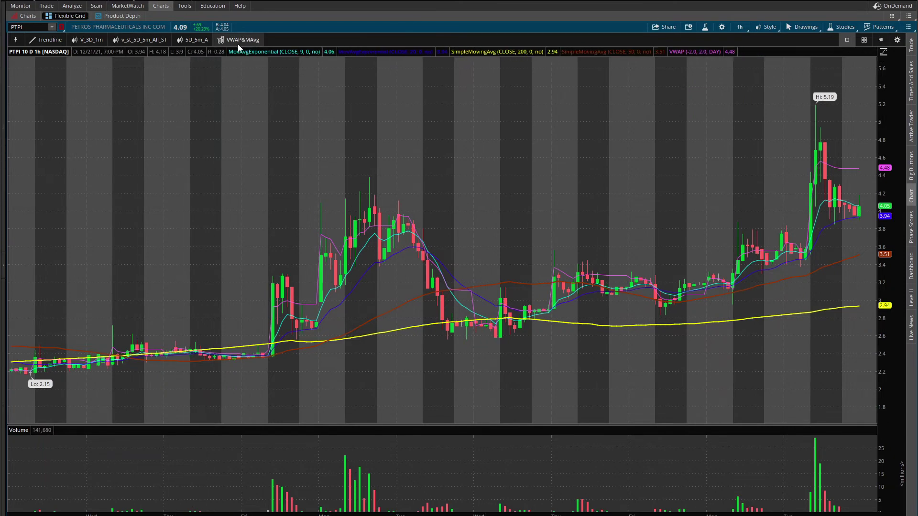
click(201, 40)
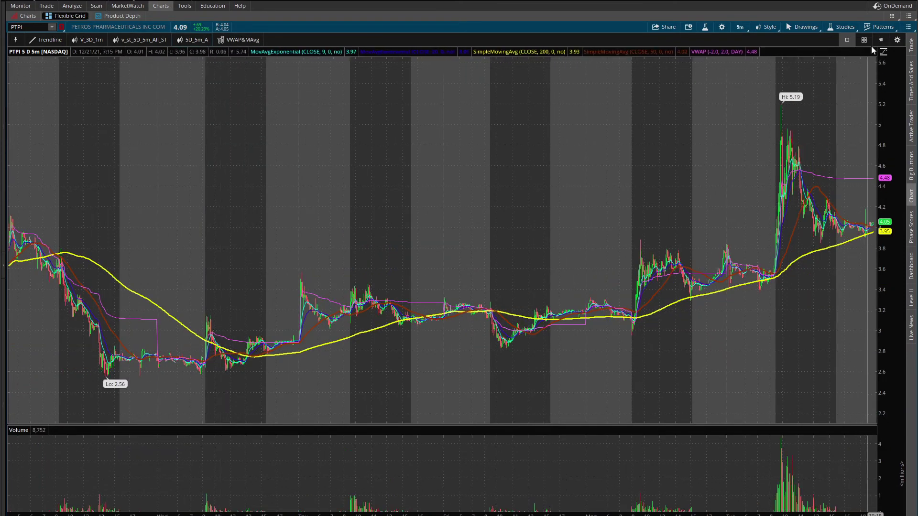
Step: Turn on grid customization, then try adding an empty cell beside the PTPI chart and remove that cell again
click(893, 17)
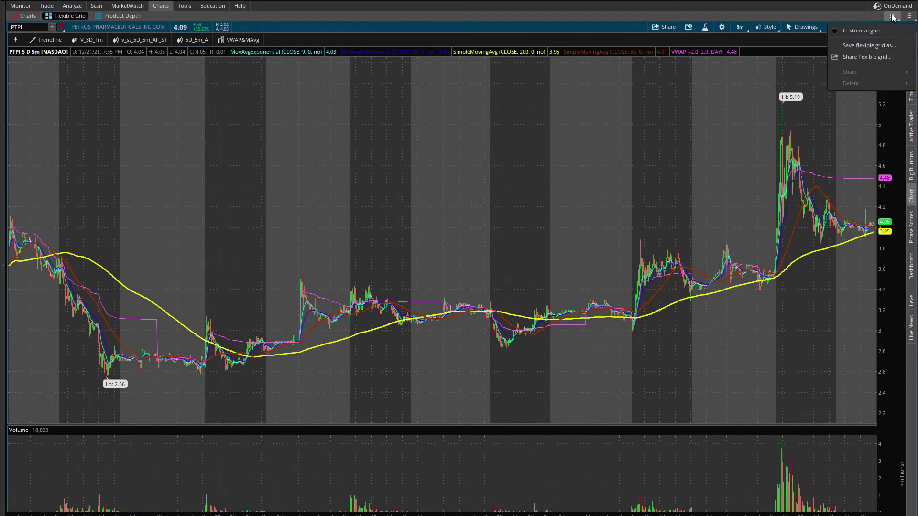
click(863, 30)
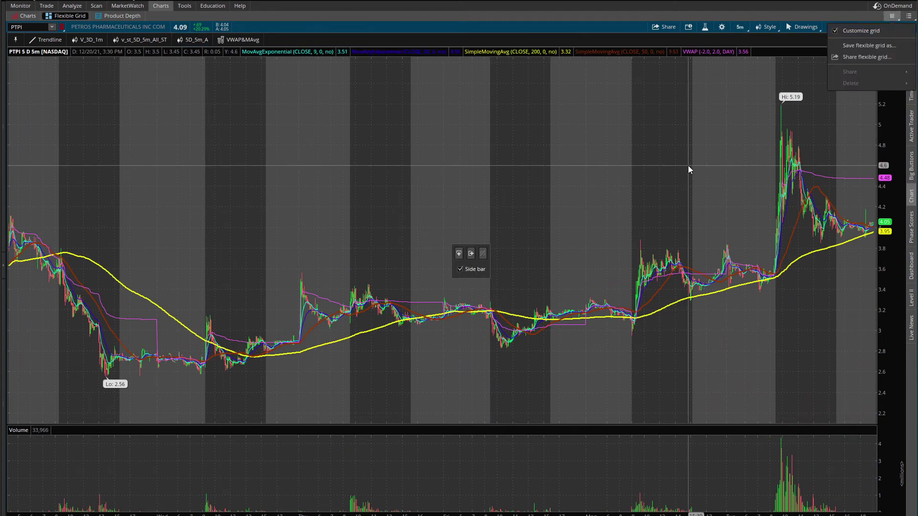
click(472, 253)
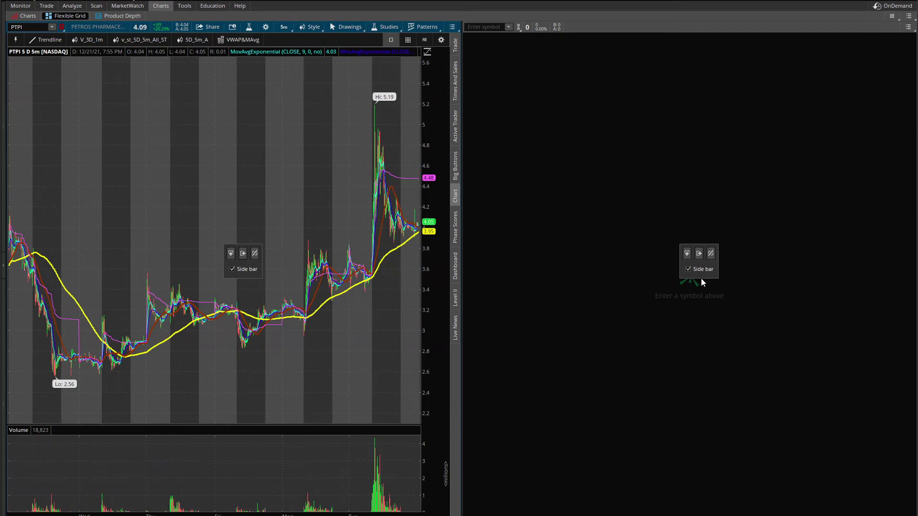
click(711, 255)
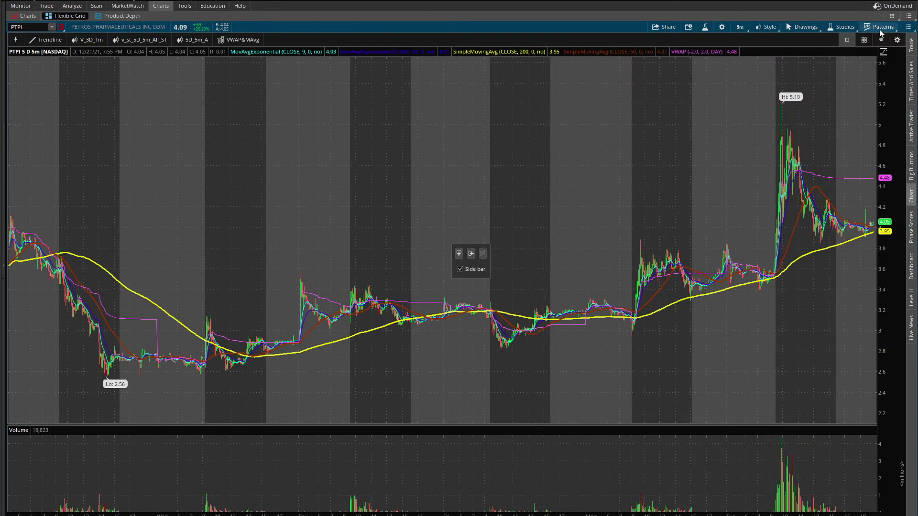
click(892, 17)
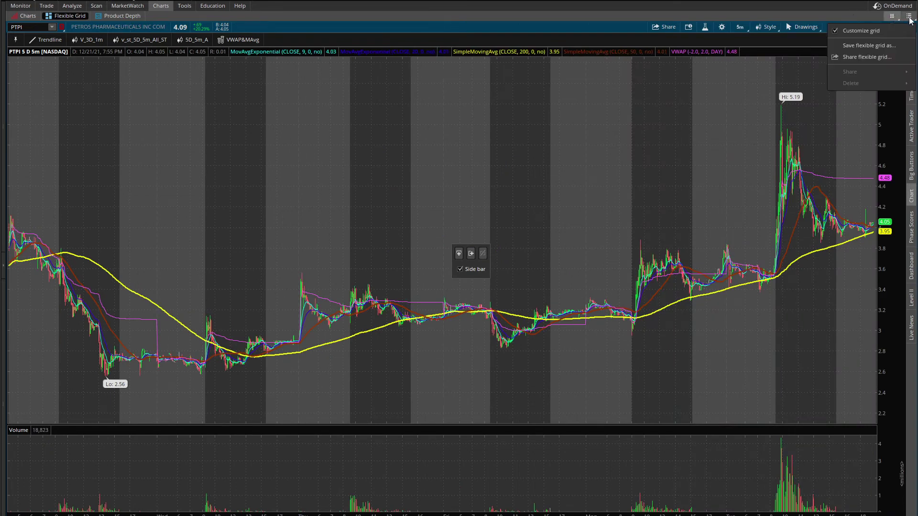
click(909, 28)
click(909, 29)
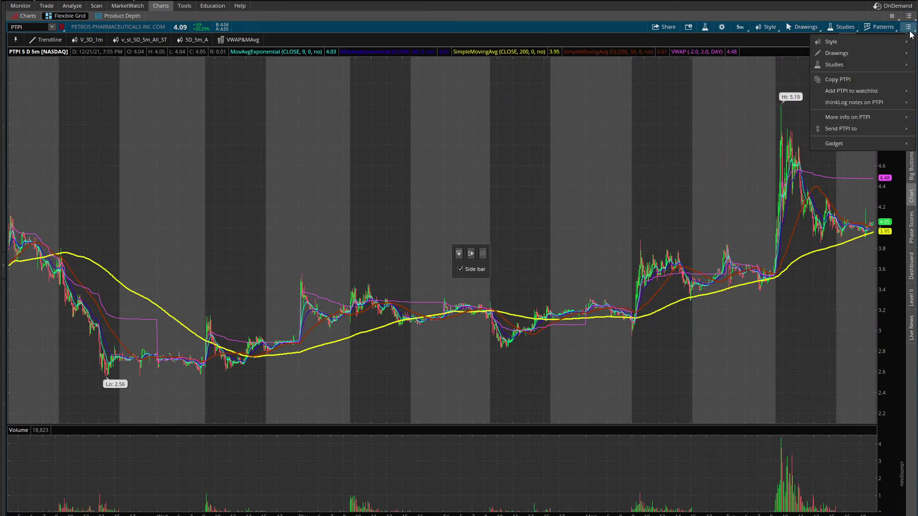
click(691, 131)
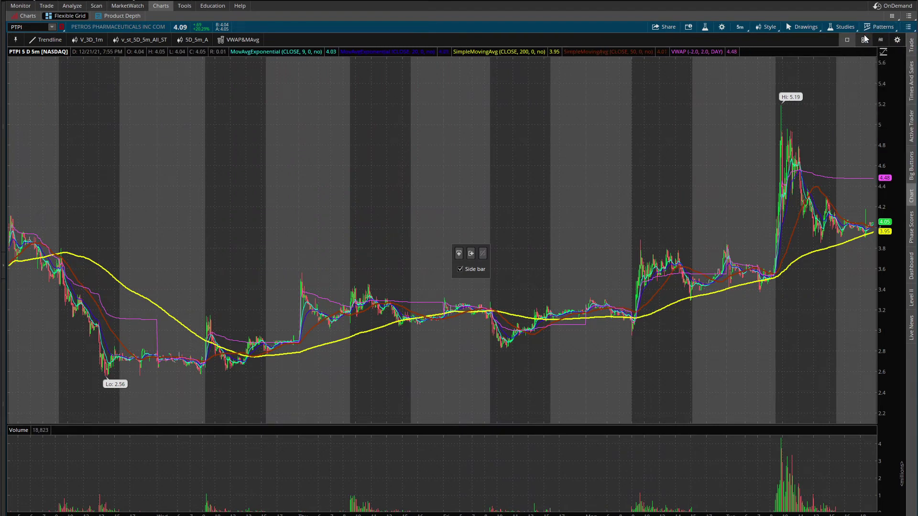
click(893, 18)
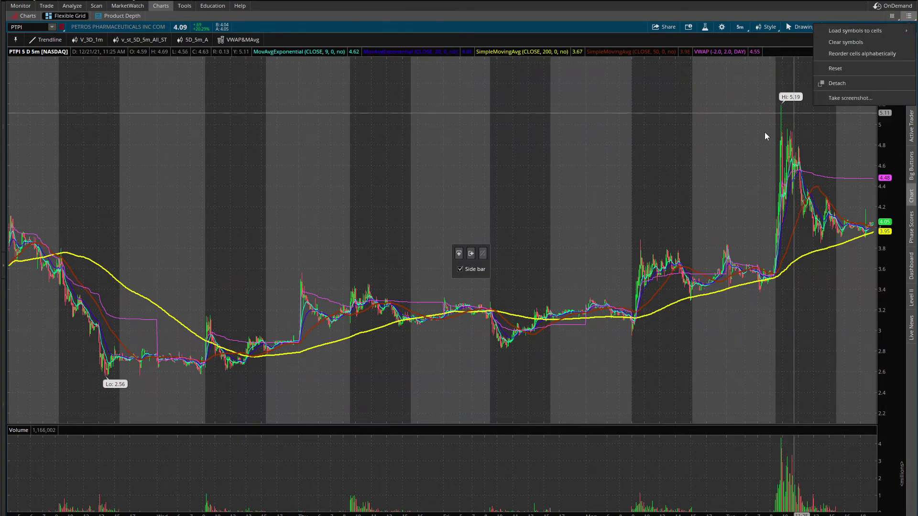
key(Escape)
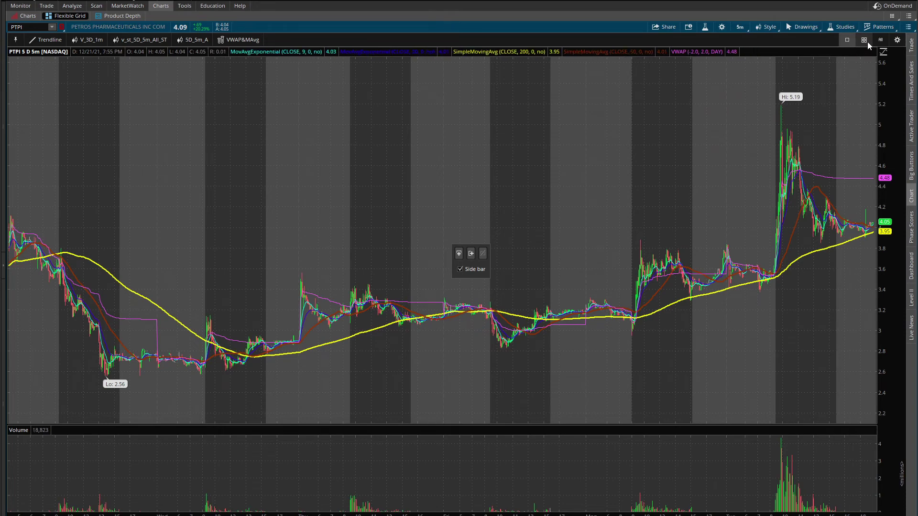
Step: Add the Price Level drawing tool as a quick-access button and finish customizing the chart's quick-access toolbar
click(898, 41)
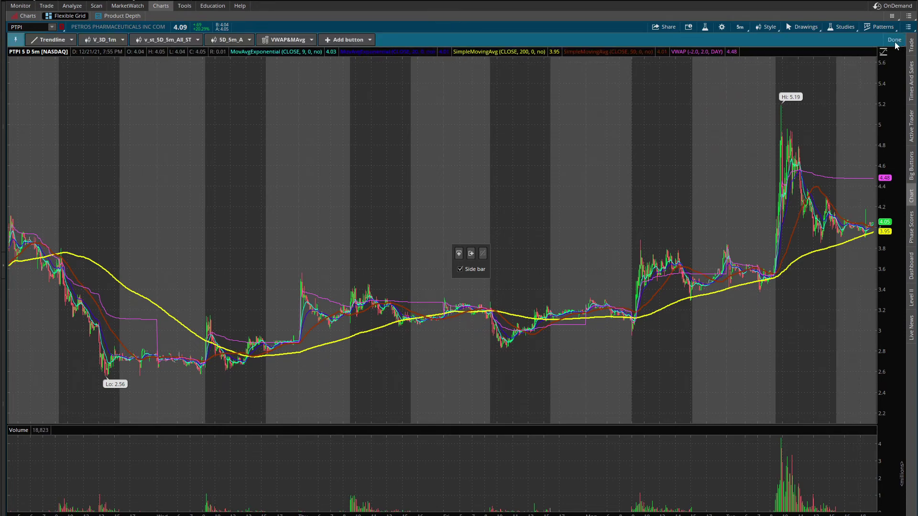
click(369, 41)
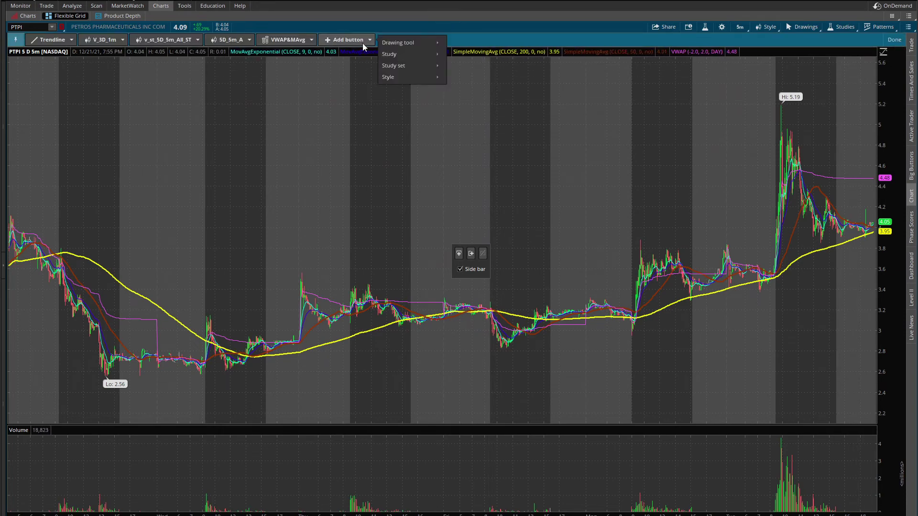
mouse_move(405, 55)
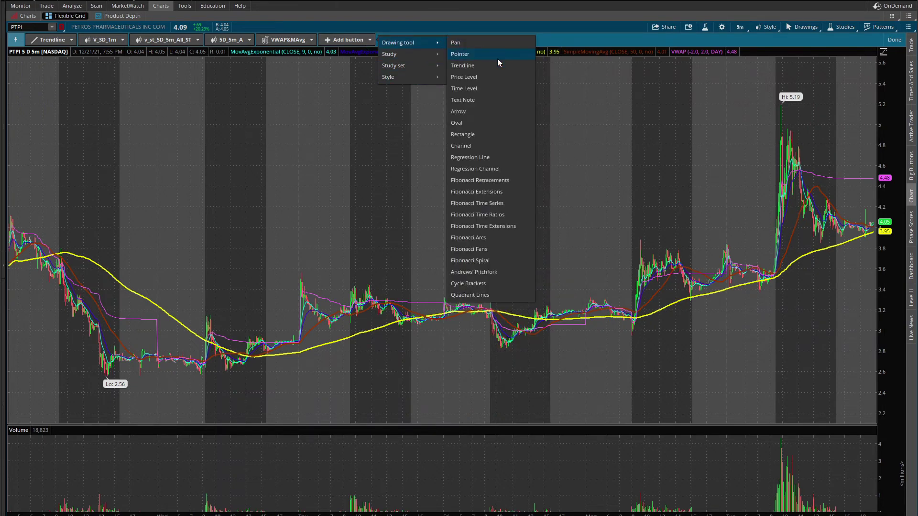
click(503, 77)
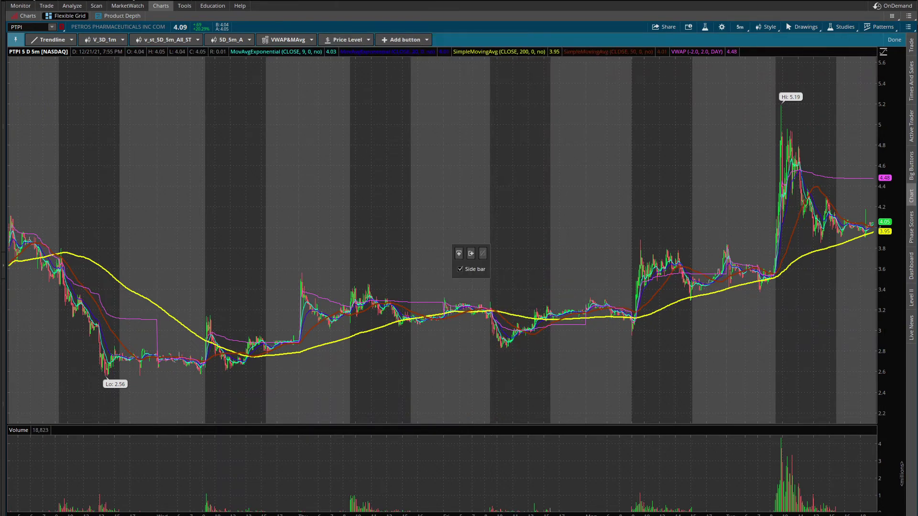
click(894, 40)
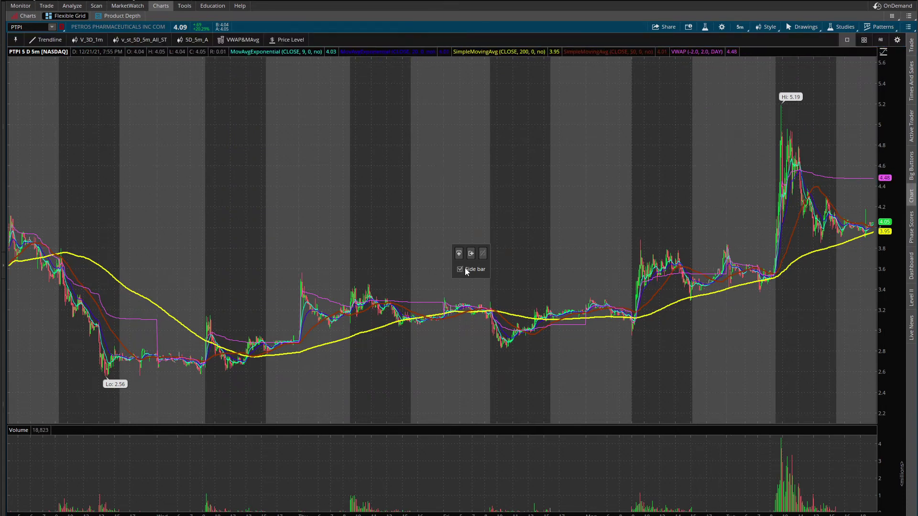
Step: Add a second cell beside the PTPI chart and link it to the first chart's symbol group
click(471, 254)
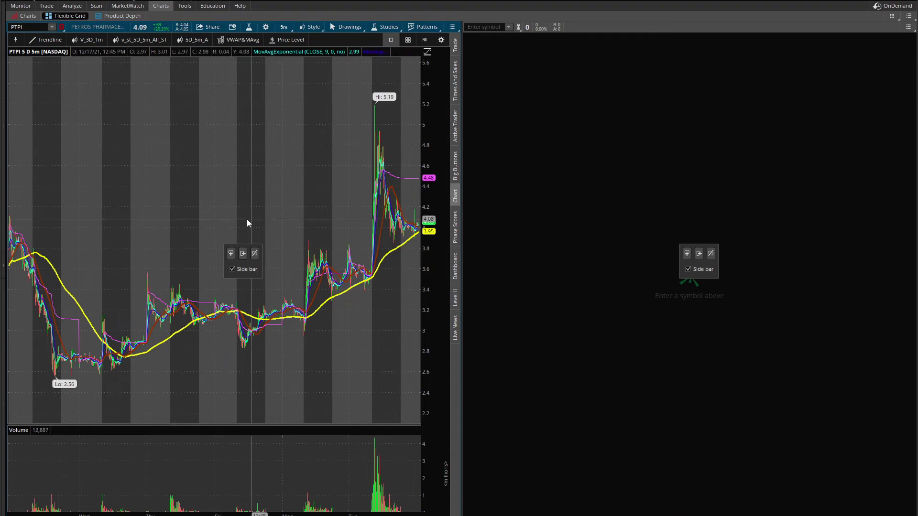
click(233, 269)
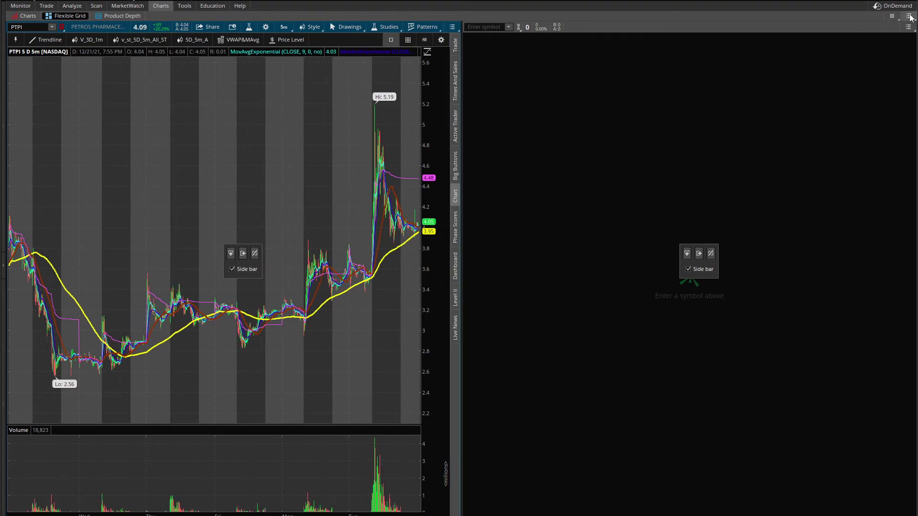
click(493, 27)
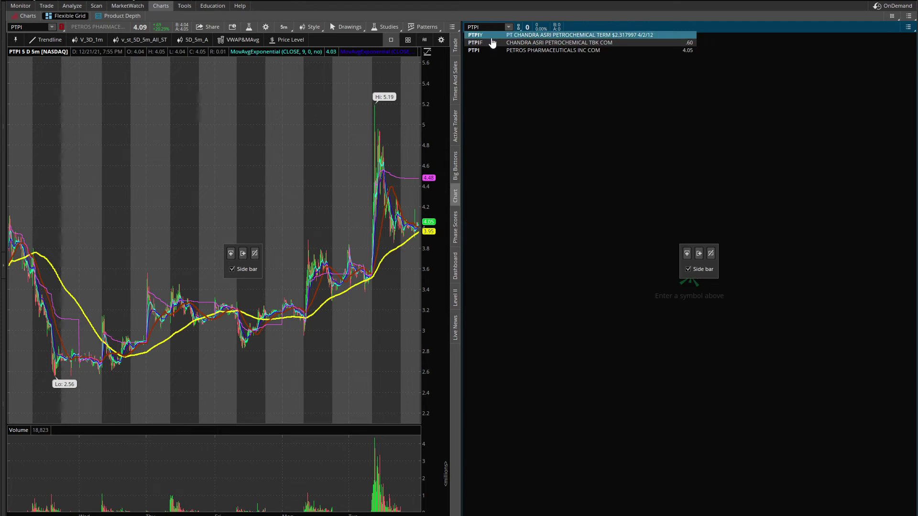
click(493, 35)
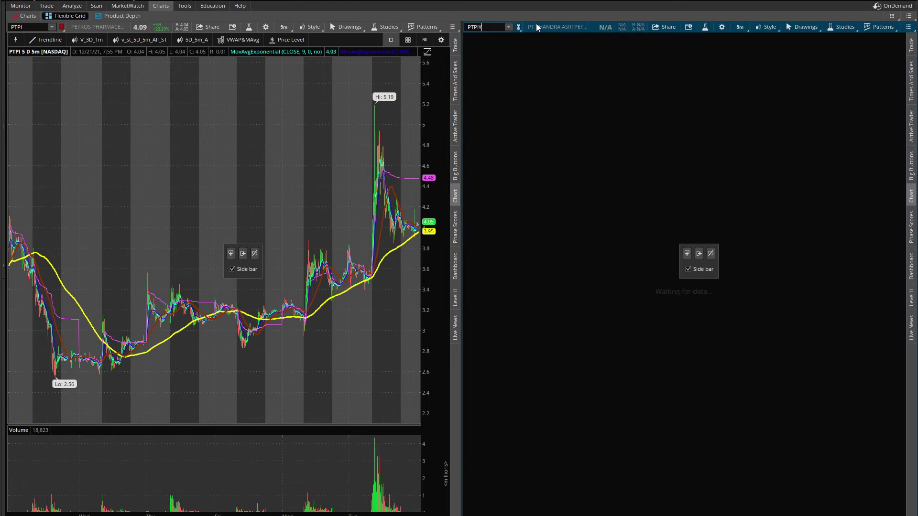
click(519, 27)
click(510, 51)
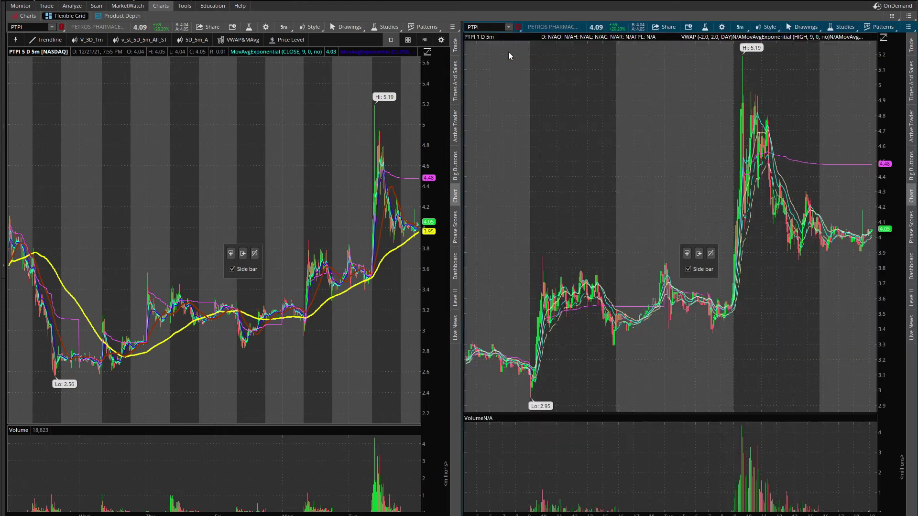
Step: Try out the symbol link by loading ARDX from the recent symbols and switching back to PTPI
click(509, 27)
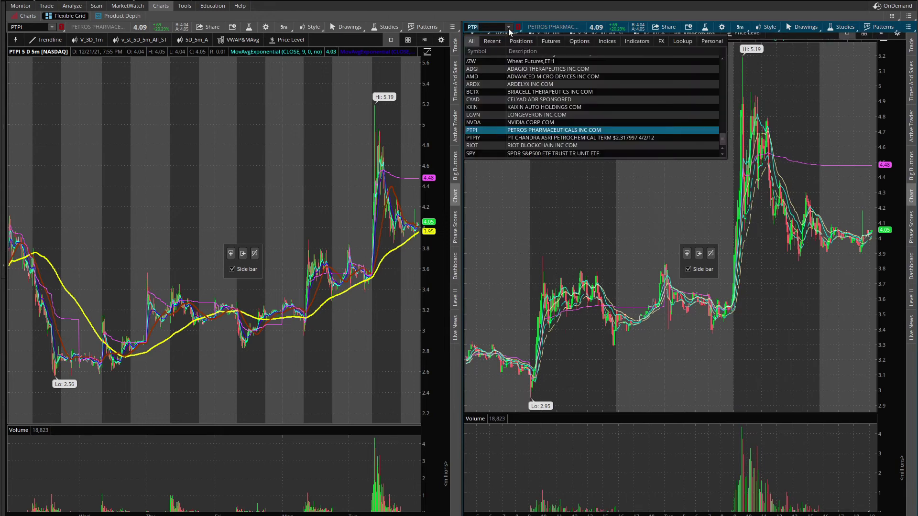
click(493, 42)
click(487, 74)
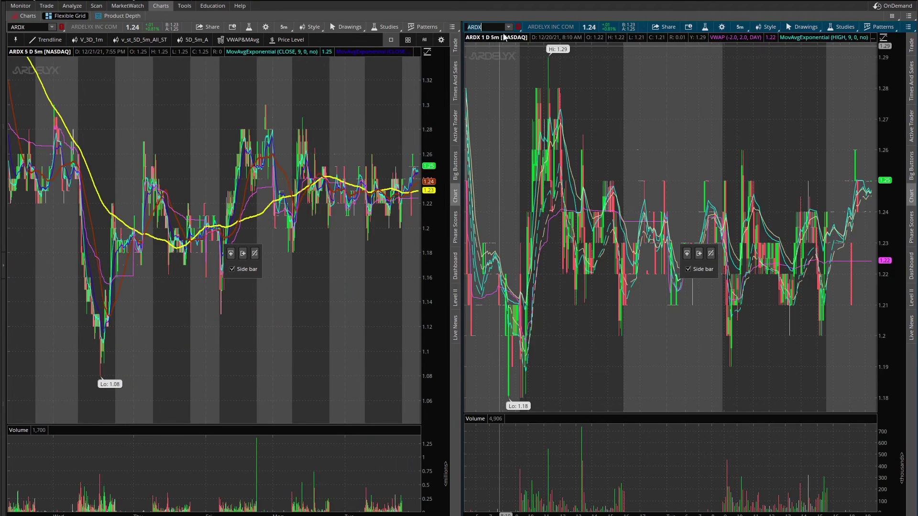
click(509, 27)
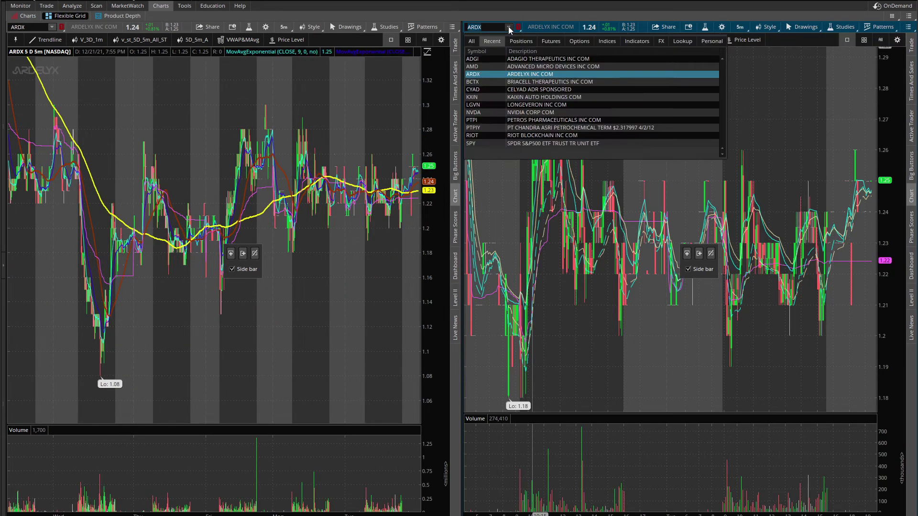
click(504, 121)
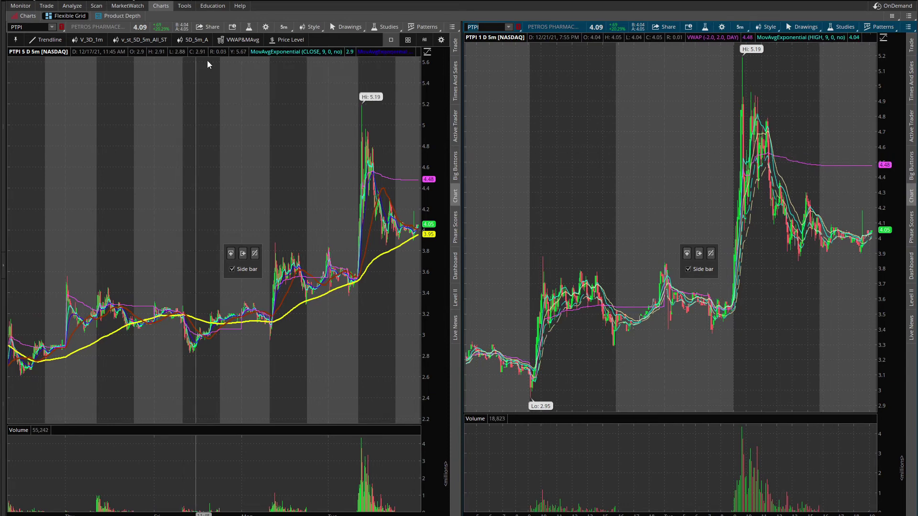
Step: Set the first chart to 1 D : 1m, and try 5 D : 1m on the second chart before returning it to 1 D : 5m
click(284, 28)
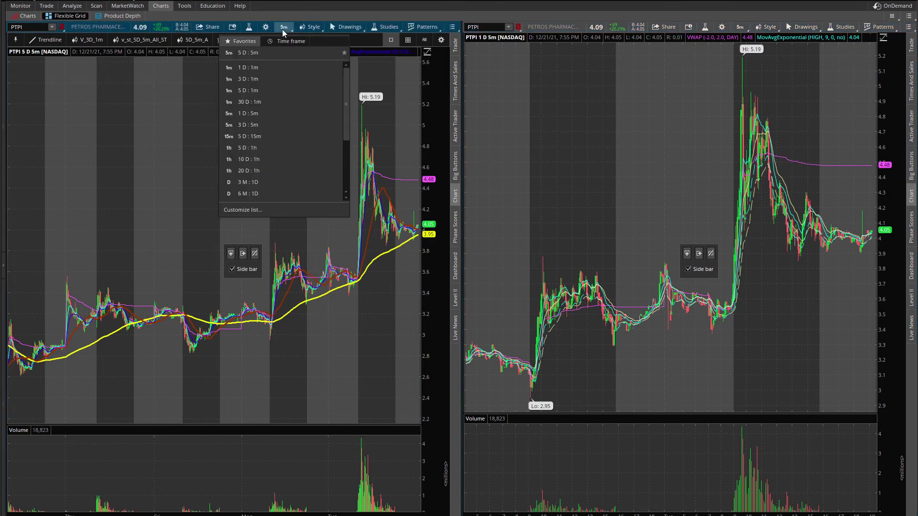
click(261, 71)
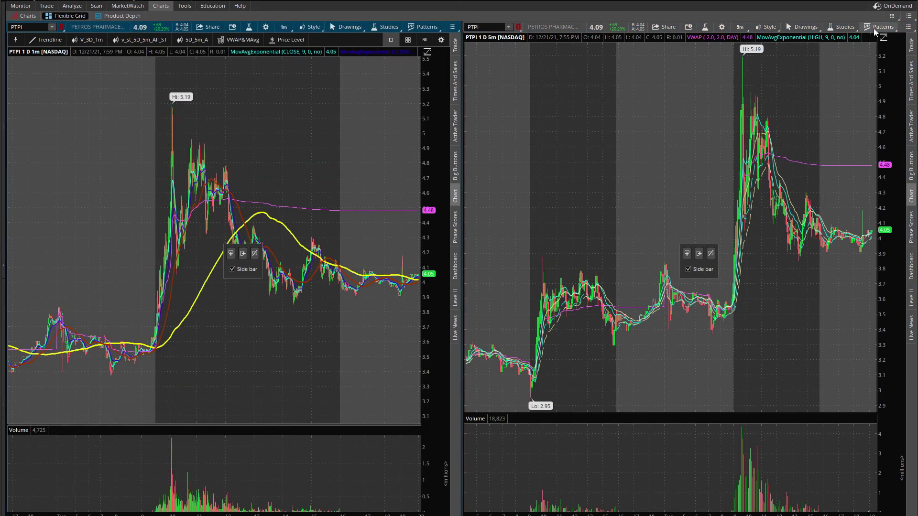
click(740, 28)
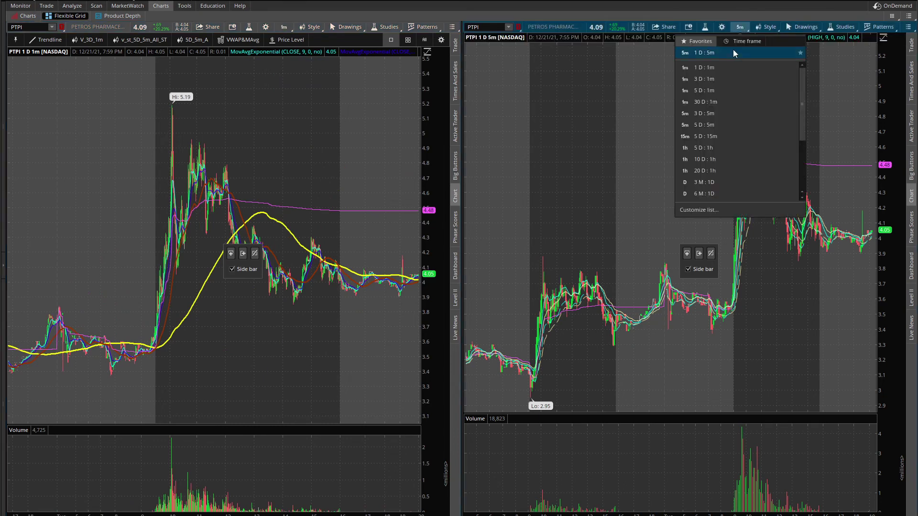
click(716, 90)
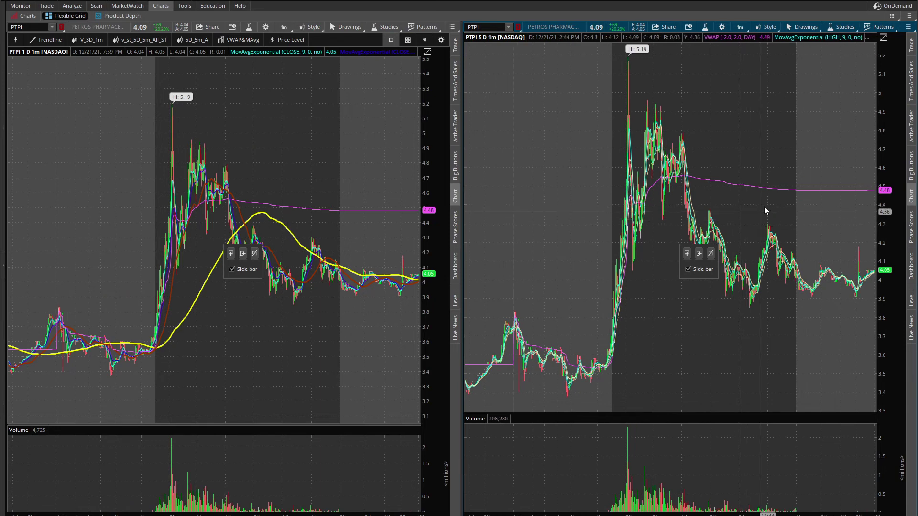
click(740, 28)
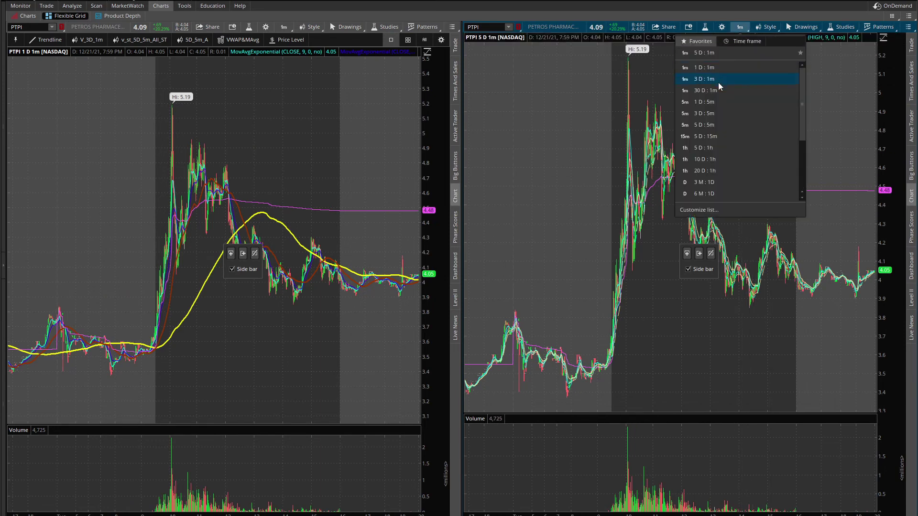
click(715, 102)
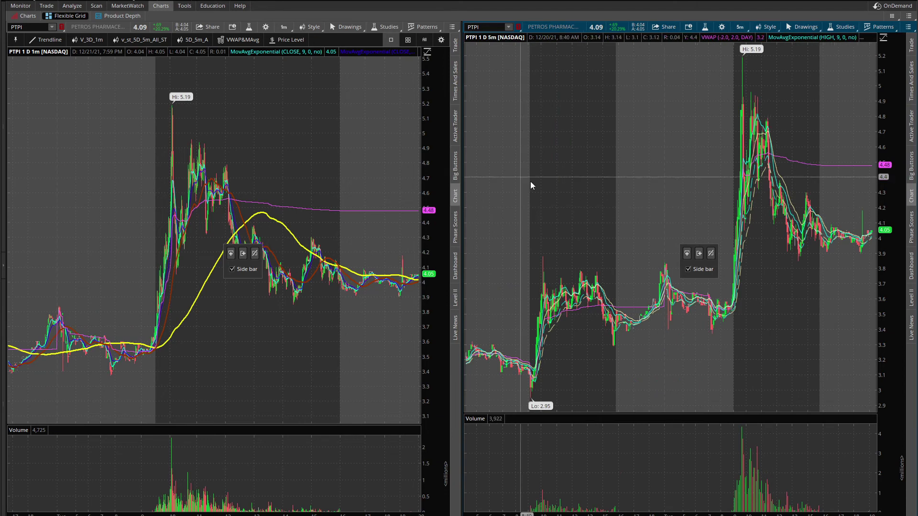
Step: Apply the quick-access style V_3D_1m to the first chart and 5D_5m_A to the second chart
click(90, 40)
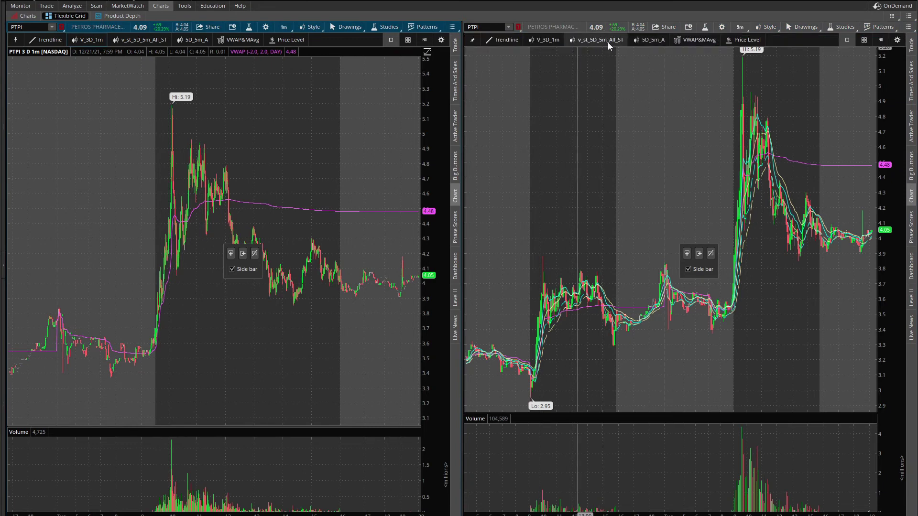
click(659, 42)
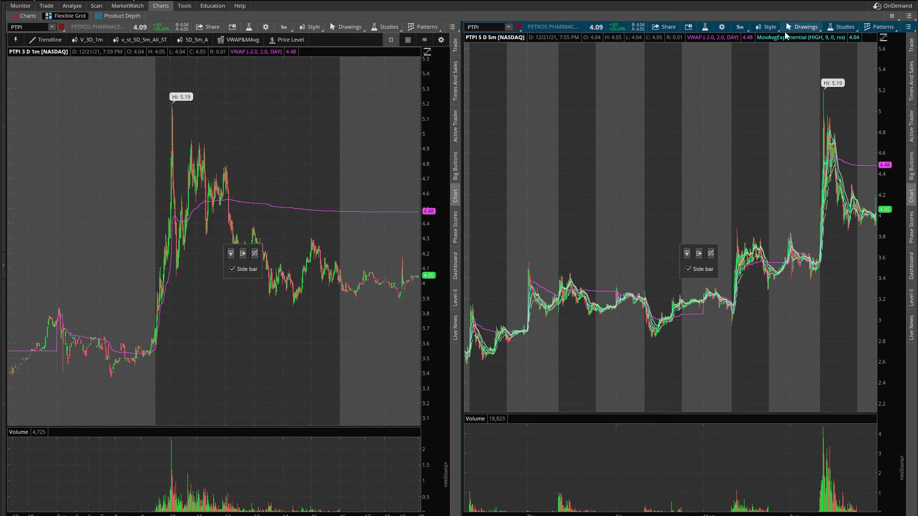
Step: Try the 30 D : 1m time frame on the second chart, then set that chart to 6 M : 1D
click(739, 27)
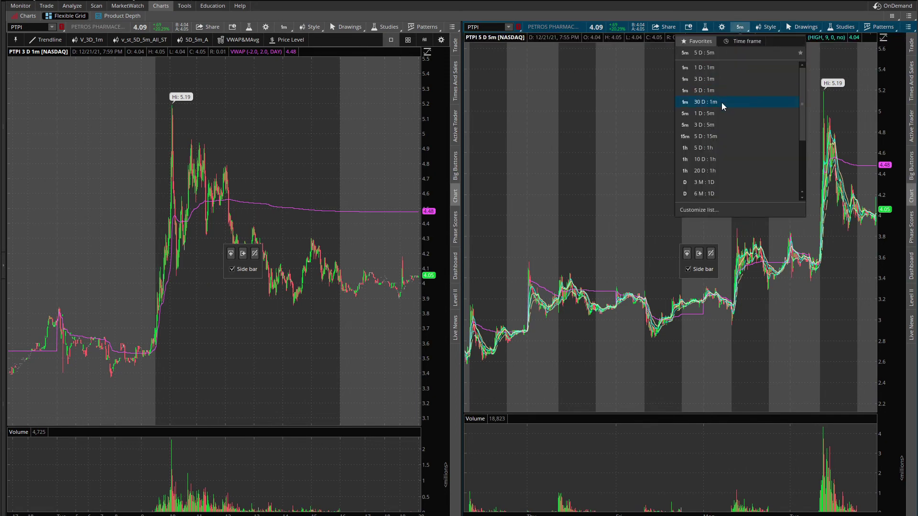
click(721, 102)
click(741, 28)
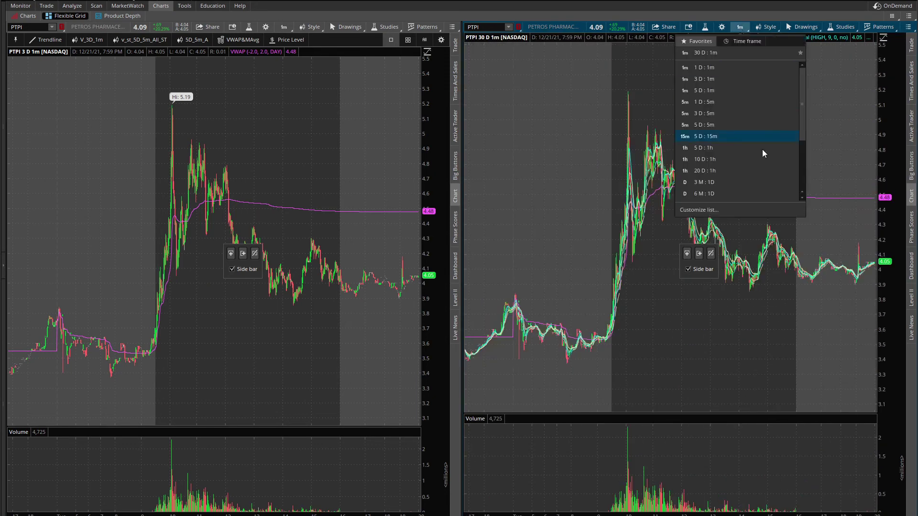
click(715, 196)
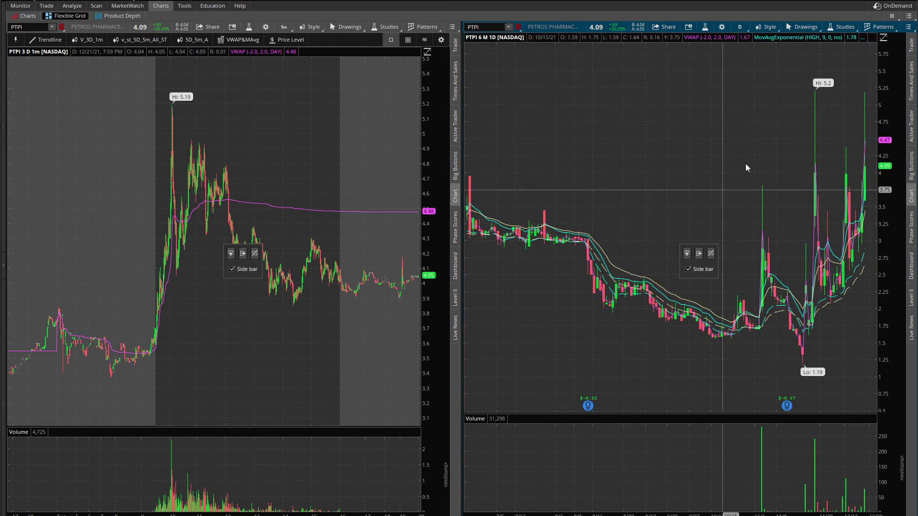
mouse_move(736, 36)
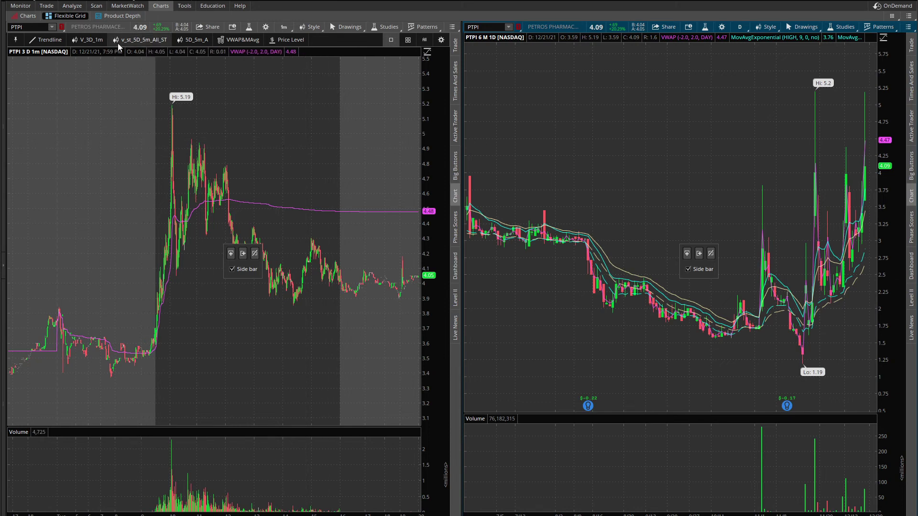
Step: Reapply the quick-access style V_3D_1m to the first chart and switch the second chart from daily candles to 5D_5m_A
click(90, 42)
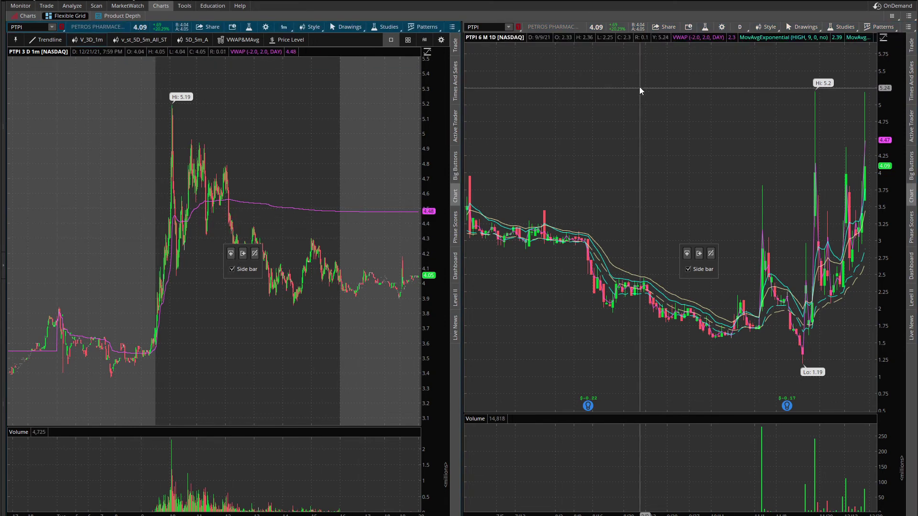
click(652, 40)
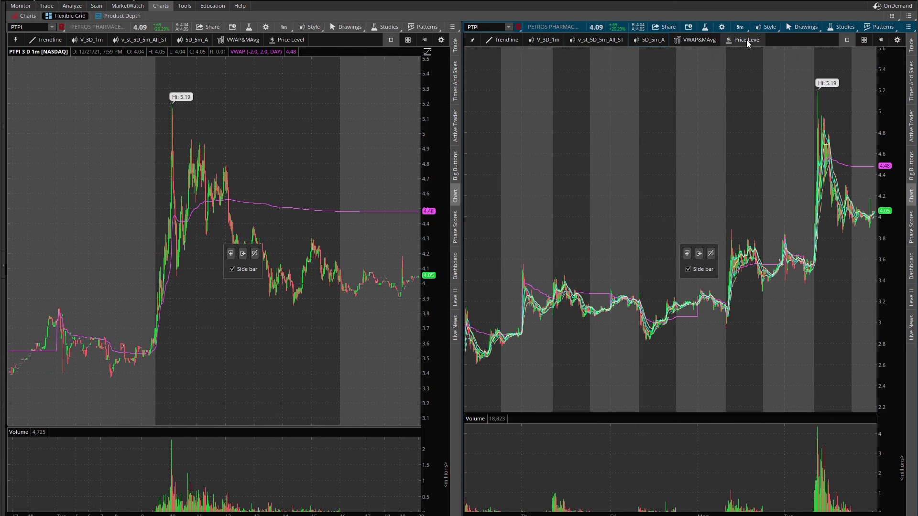
Step: Draw a rising trendline from about $3.60 toward the latest peak on the second chart, and place a price level at $4.39 on the first
click(503, 39)
click(597, 259)
click(795, 140)
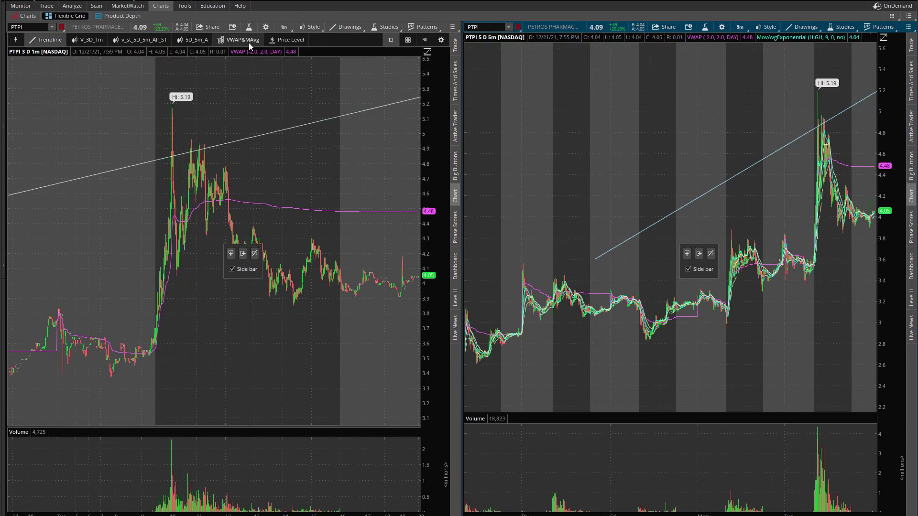
click(287, 39)
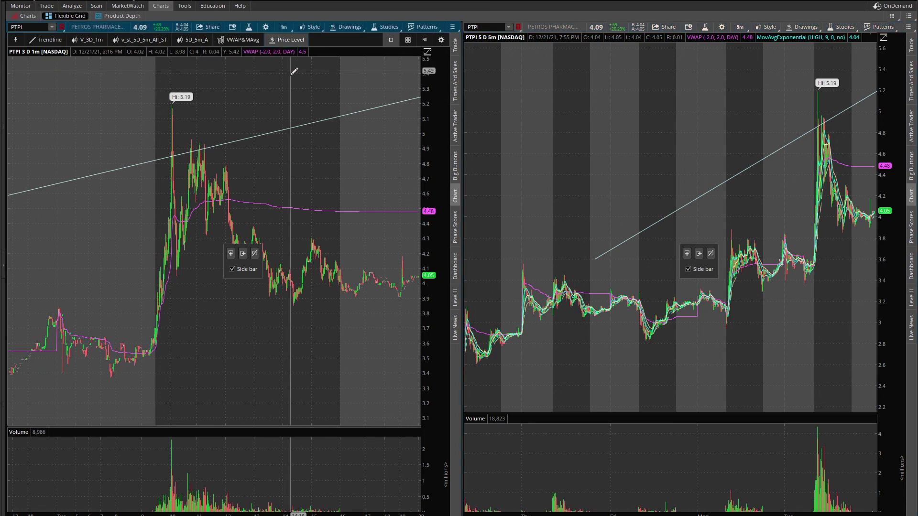
click(255, 225)
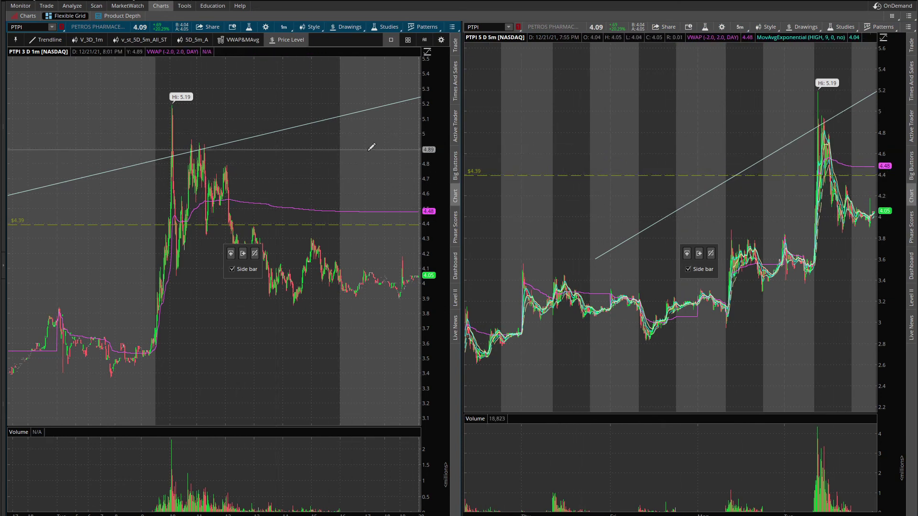
Step: Return the active drawing tool to the plain pointer on the second chart and on the first chart
mouse_move(529, 37)
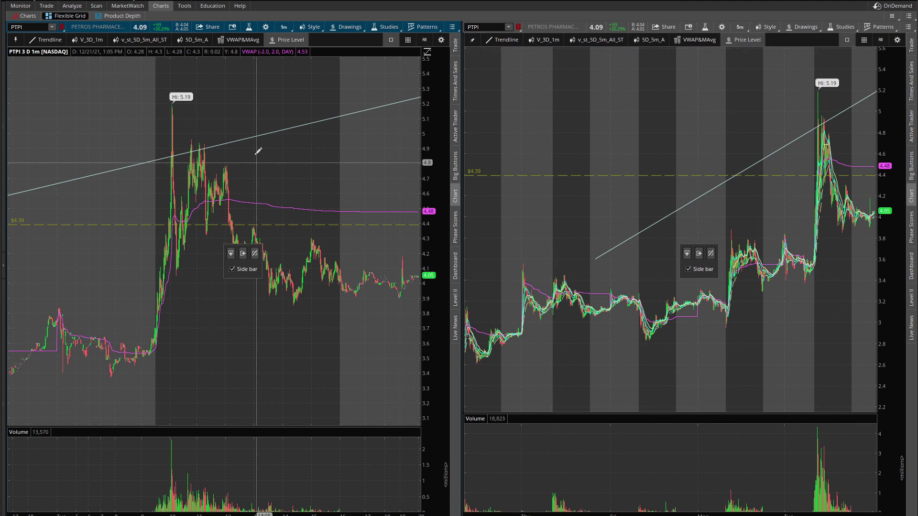
middle_click(657, 146)
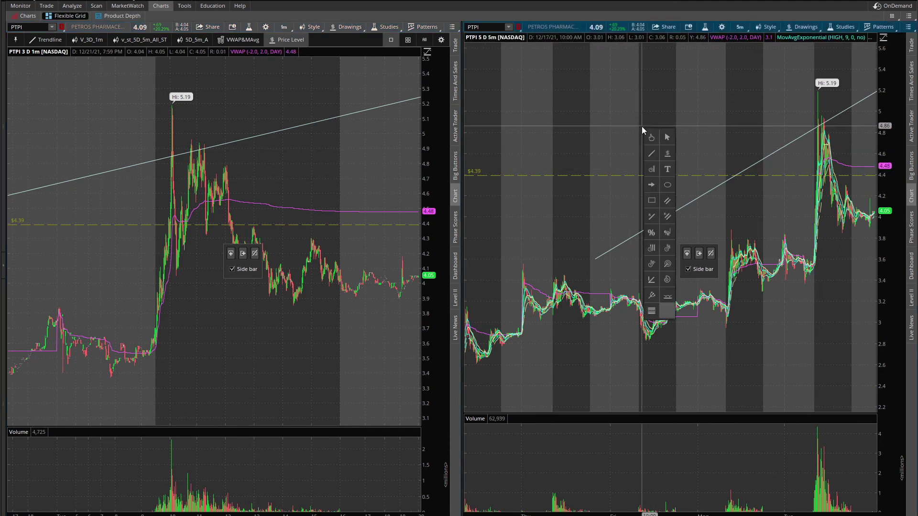
click(667, 143)
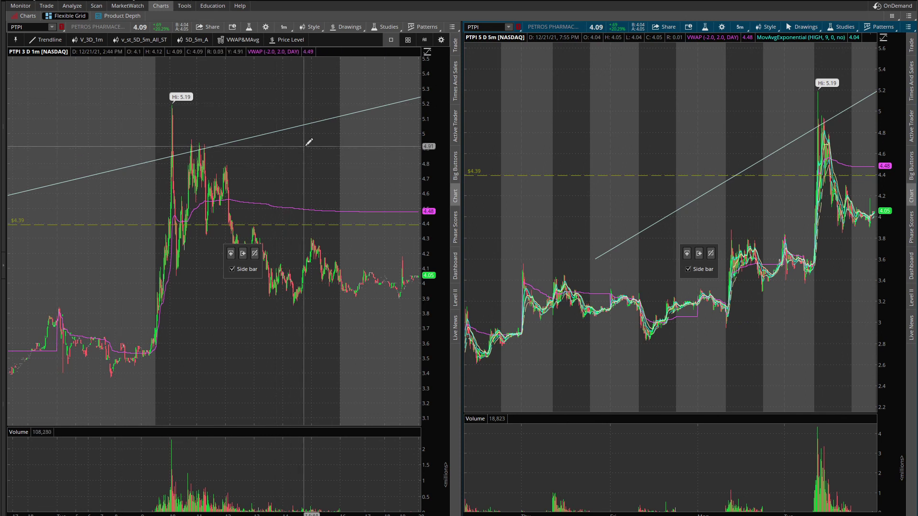
click(305, 161)
click(330, 166)
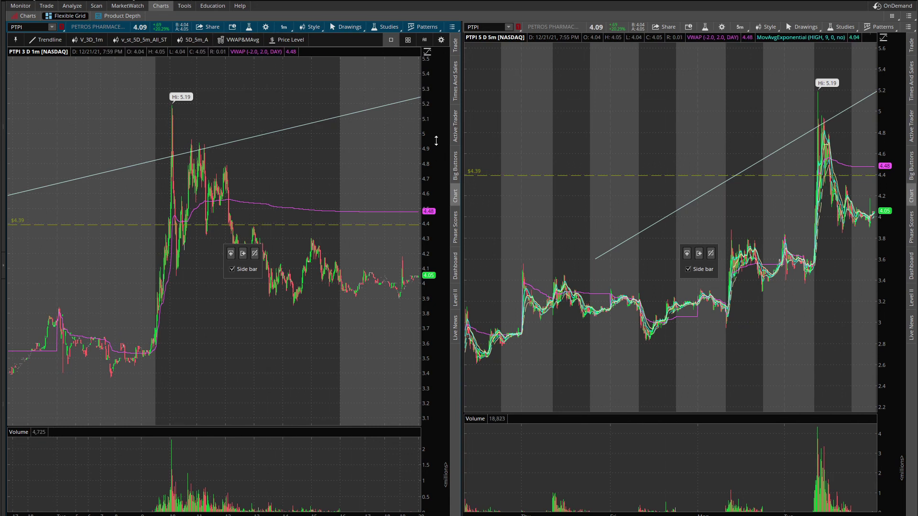
mouse_move(558, 39)
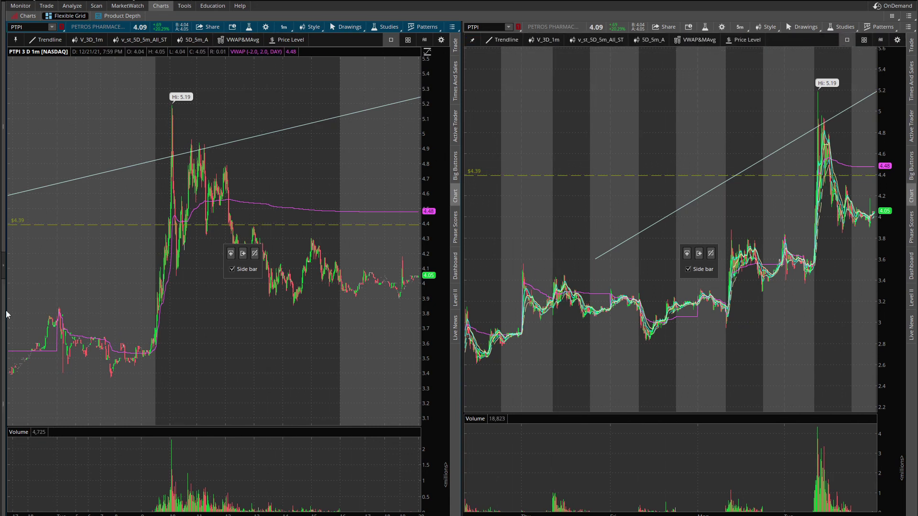